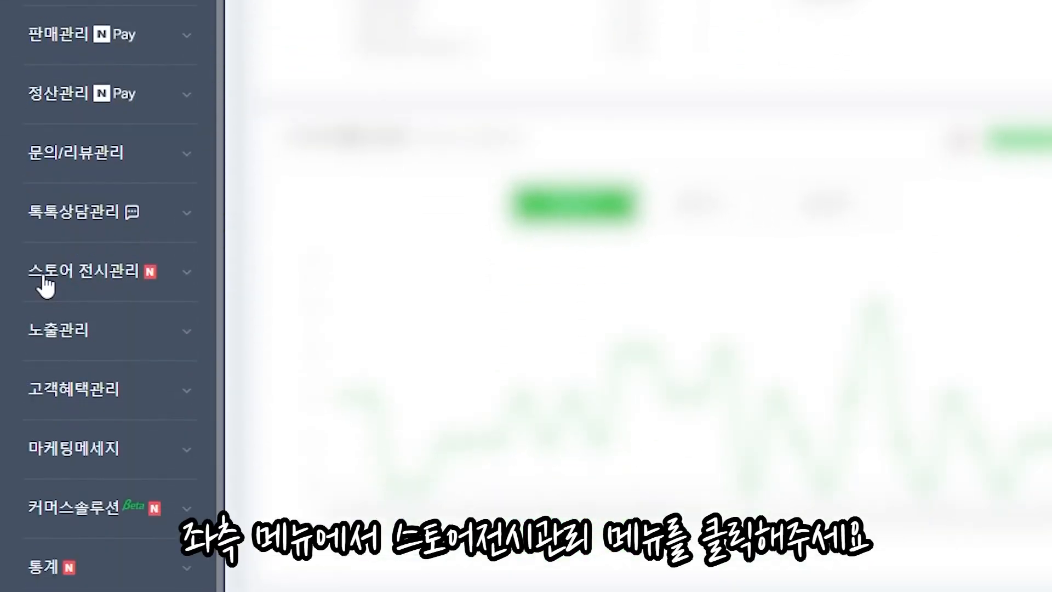
Open the store management page (스토어 관리) and review the size, file format and approval requirements for the store's representative image.
left_click(43, 277)
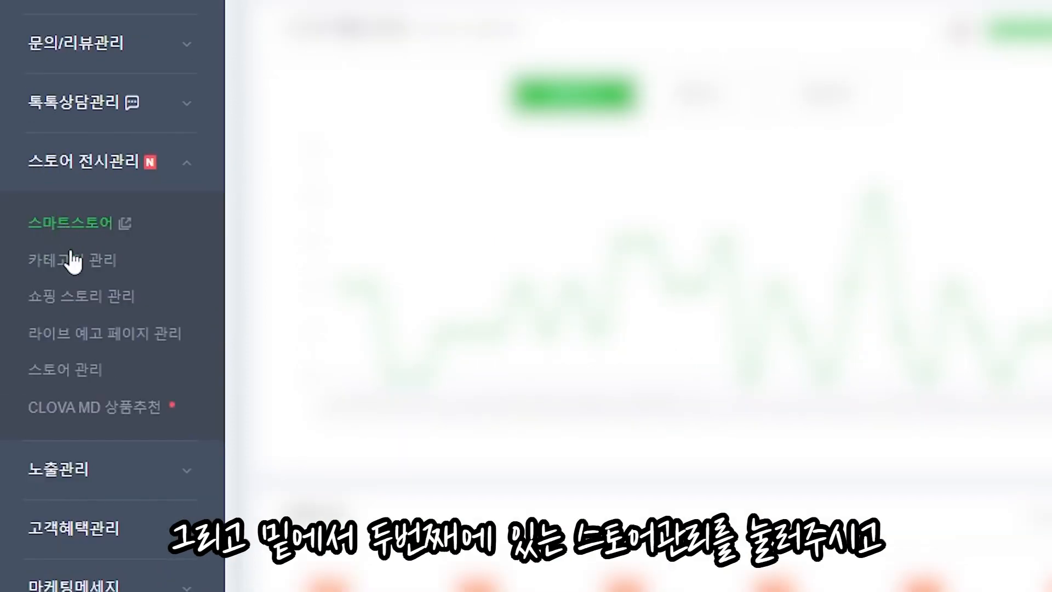
left_click(75, 370)
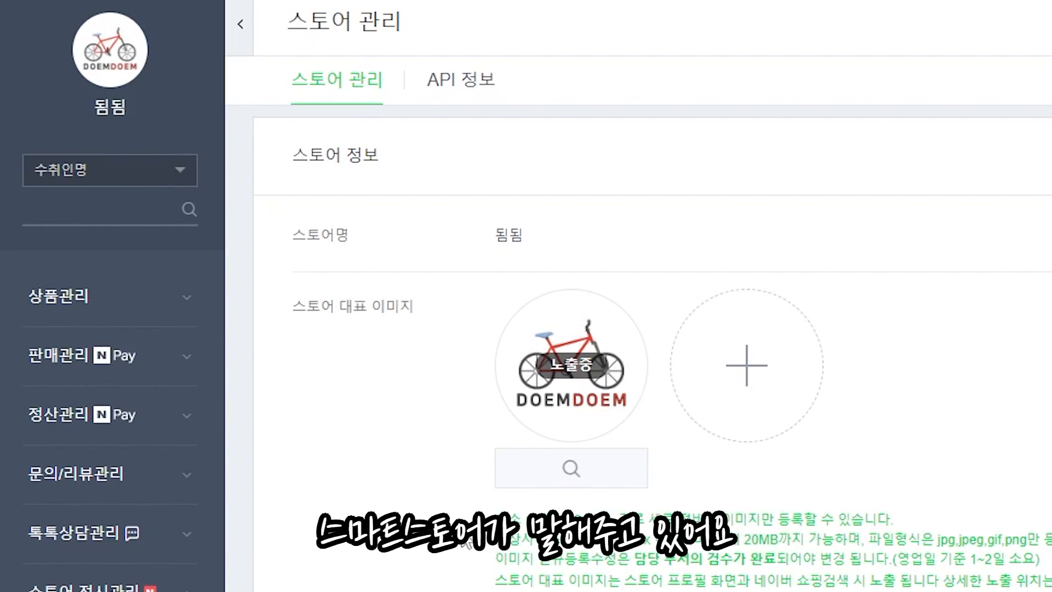
left_click_drag(496, 519, 588, 519)
left_click(602, 516)
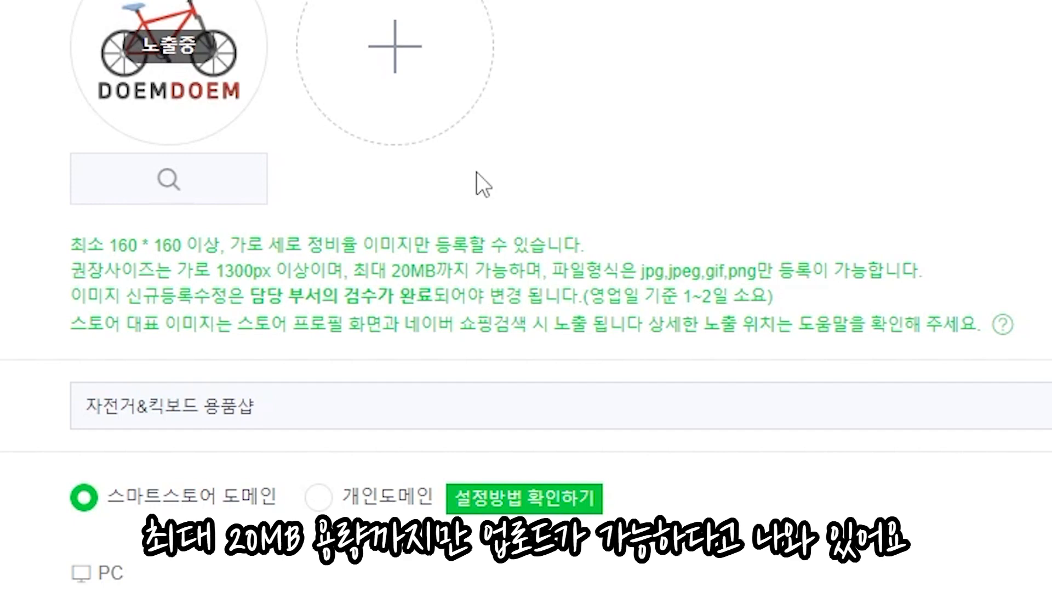
left_click_drag(252, 298, 544, 294)
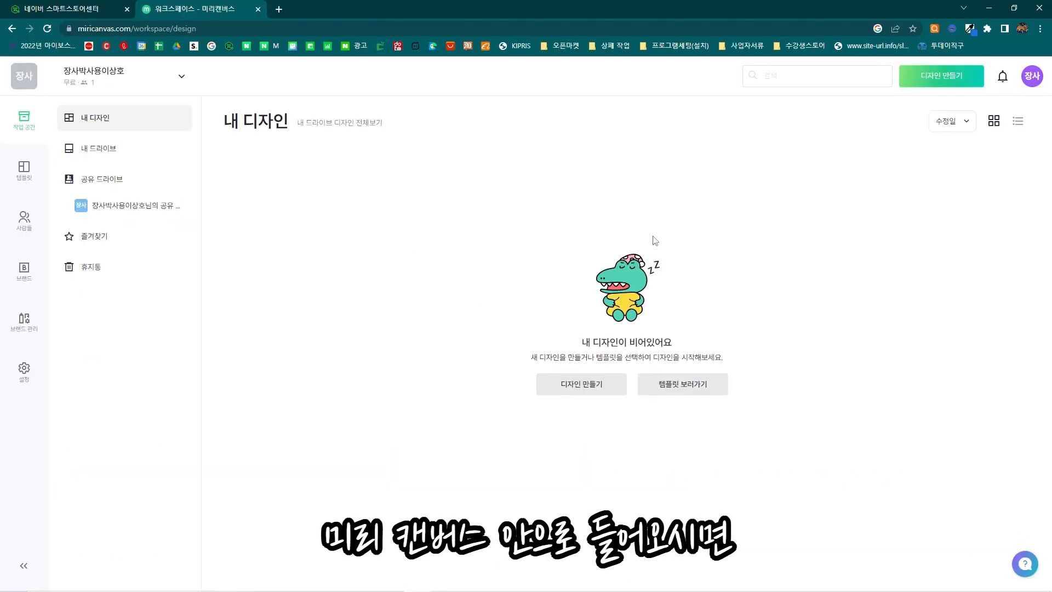
In MiriCanvas, create a new blank design with a custom size of 1300 × 1300 px.
left_click(582, 387)
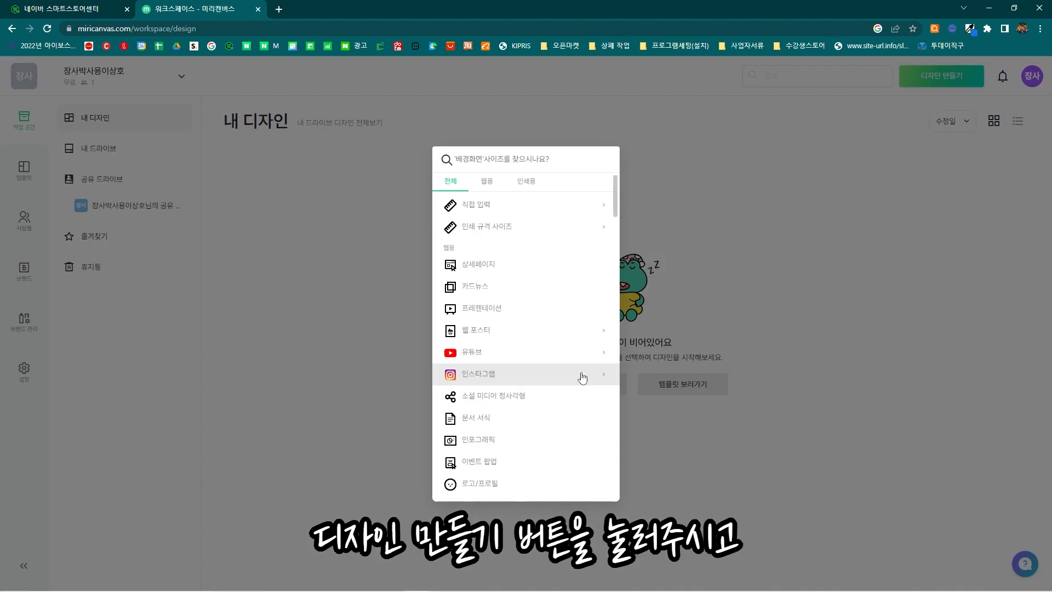
left_click(488, 208)
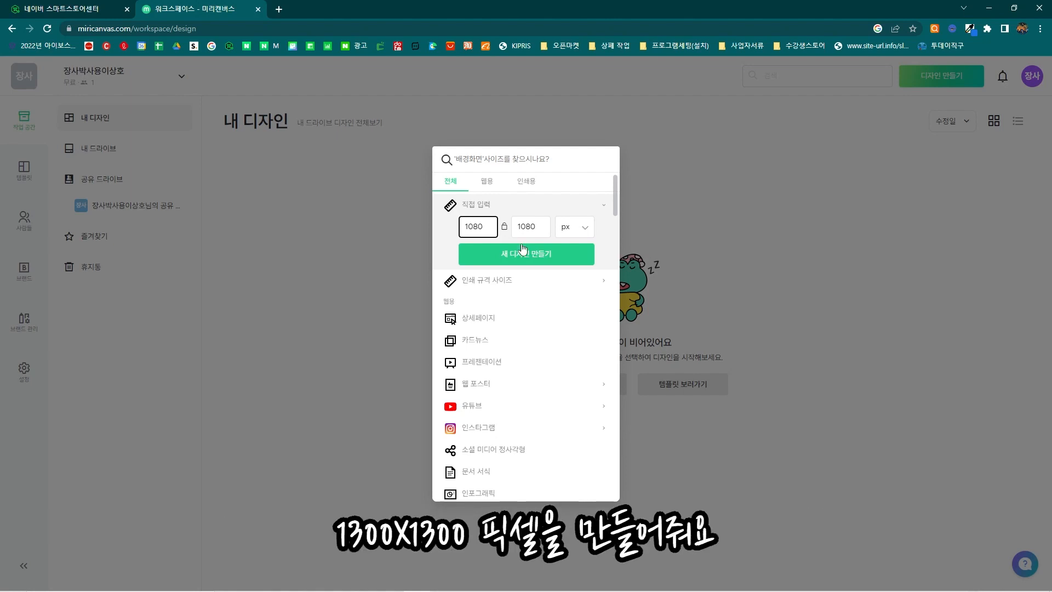
left_click_drag(487, 225, 440, 233)
type("1300")
key("Tab")
type("1300")
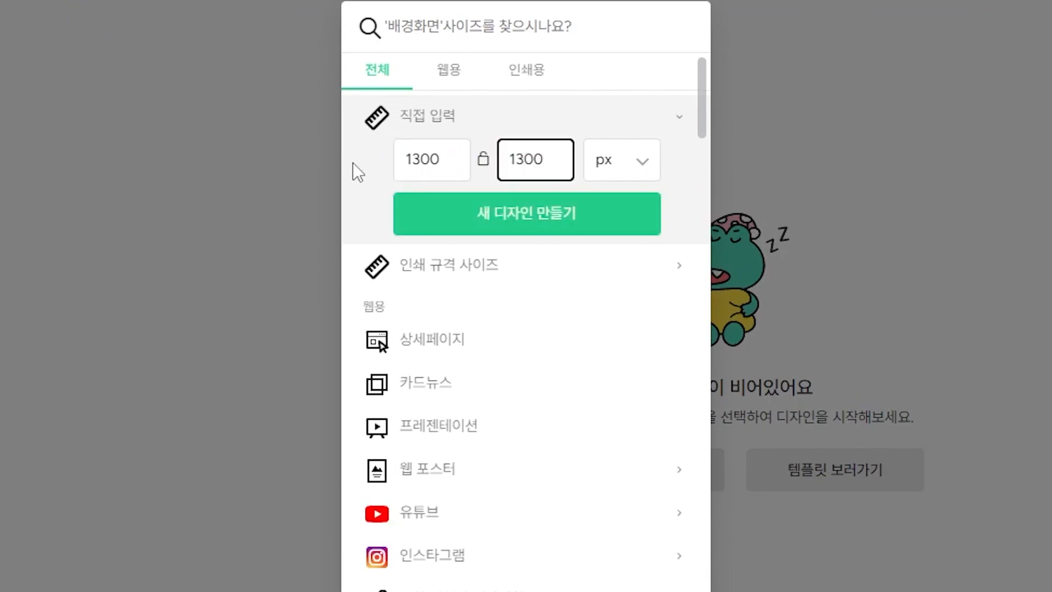
left_click(510, 221)
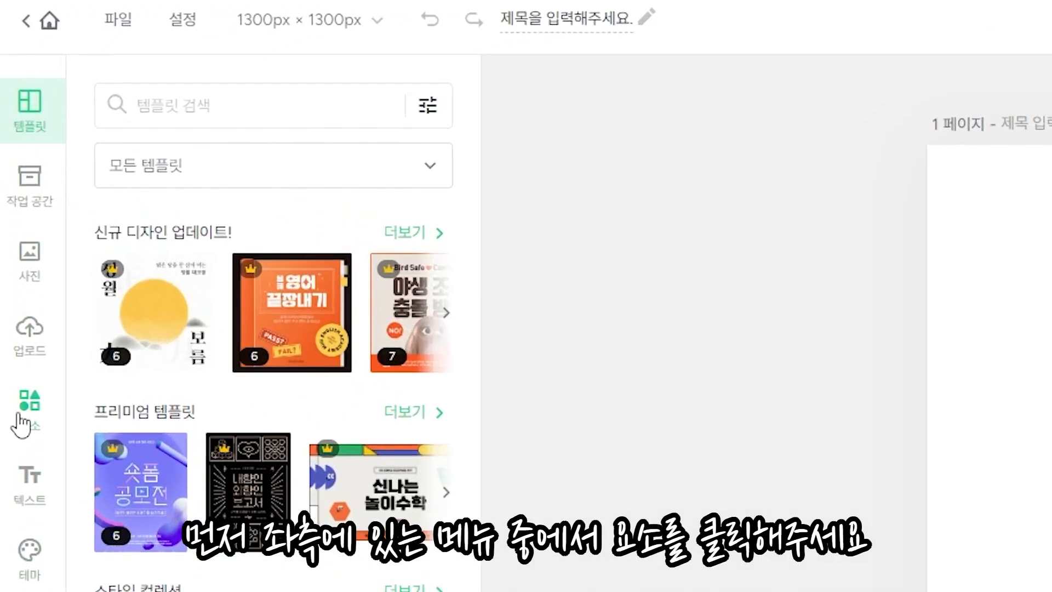
Add a basic circle shape to the page and enlarge it around its centre until it nearly fills the page.
left_click(20, 419)
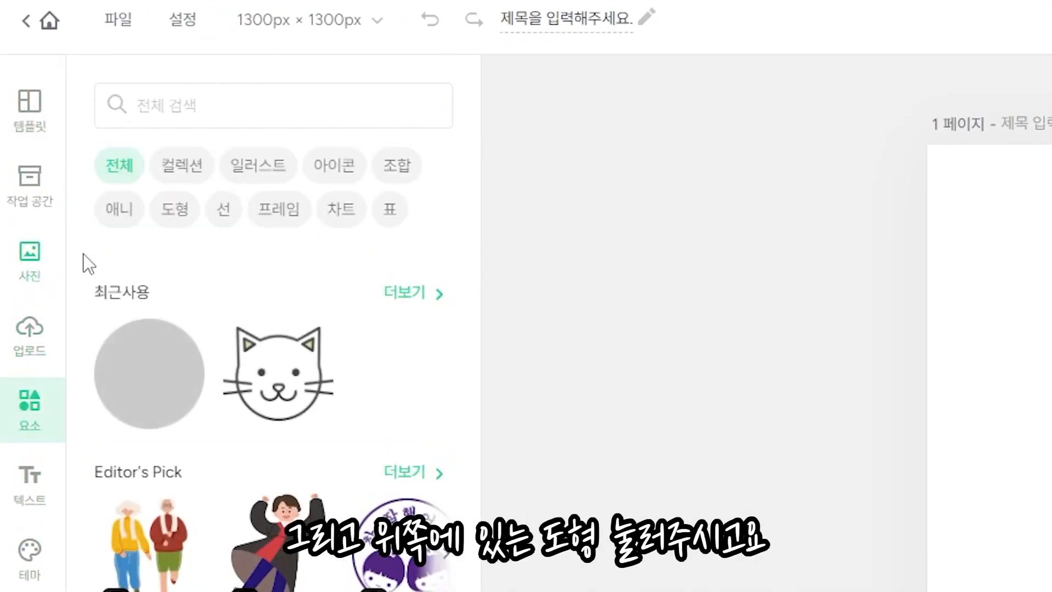
left_click(170, 230)
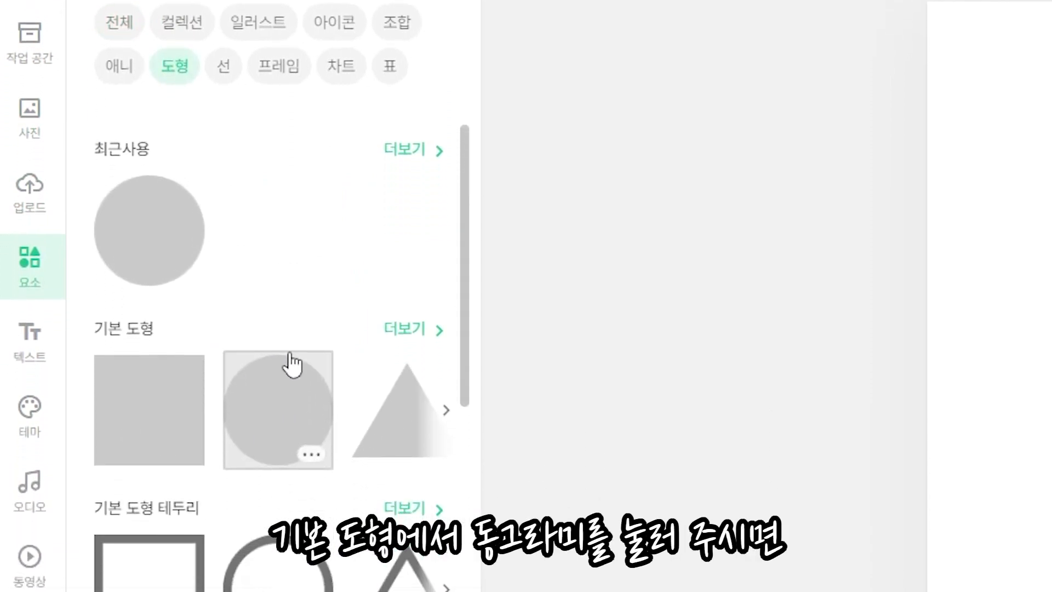
left_click(265, 399)
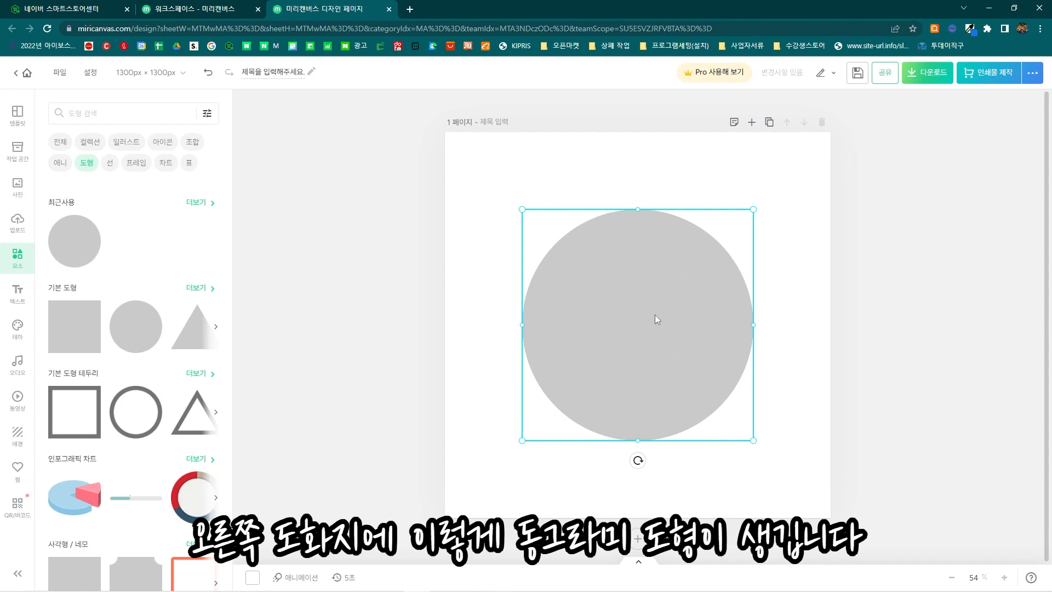
left_click(767, 311)
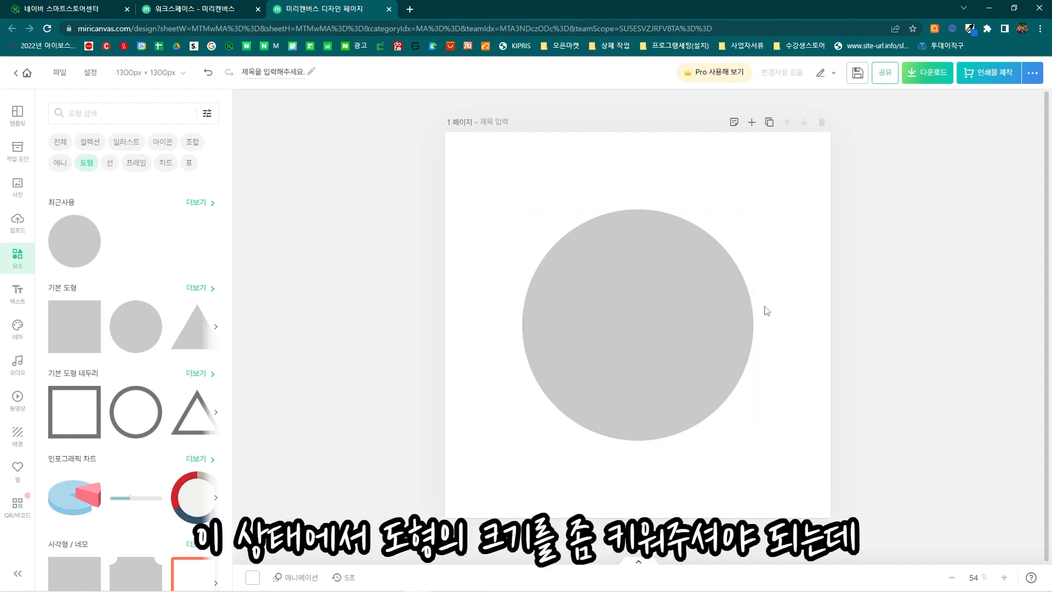
left_click(688, 308)
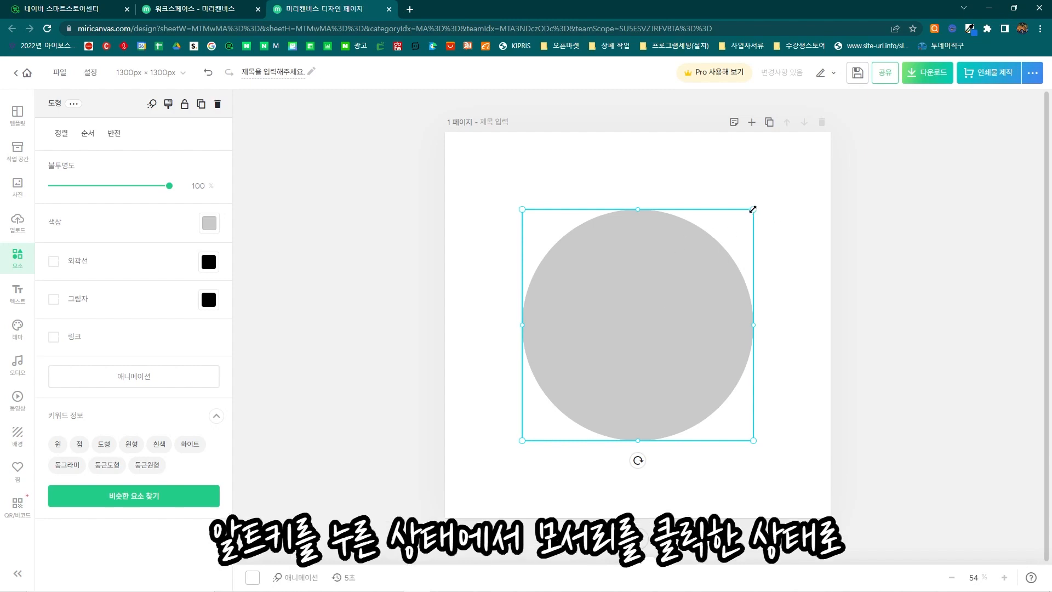
left_click_drag(752, 209, 804, 156)
key("Escape")
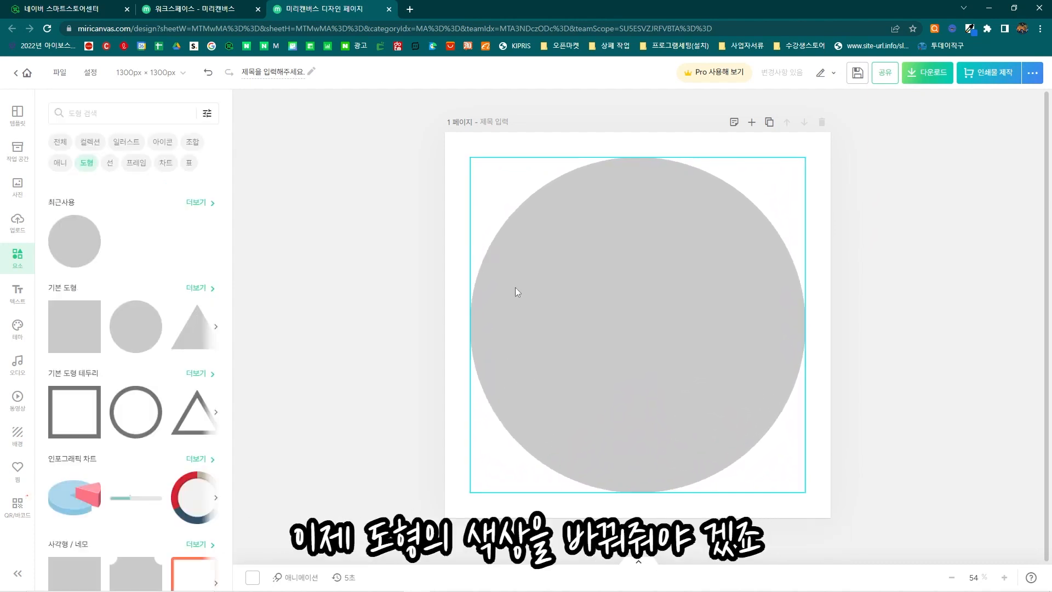
Change the circle's fill from the default palette to golden yellow.
left_click(515, 287)
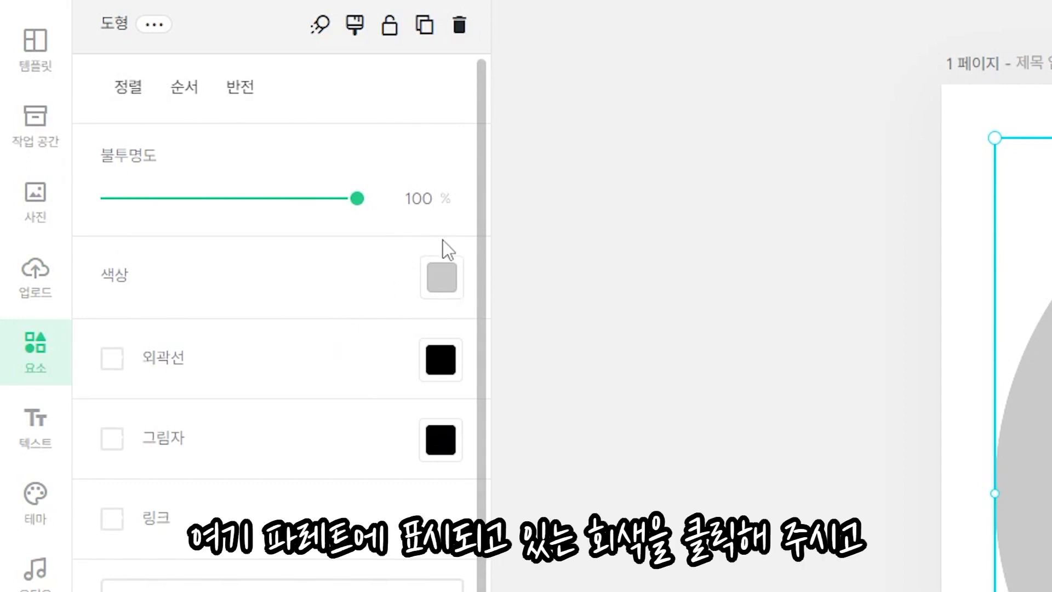
left_click(440, 279)
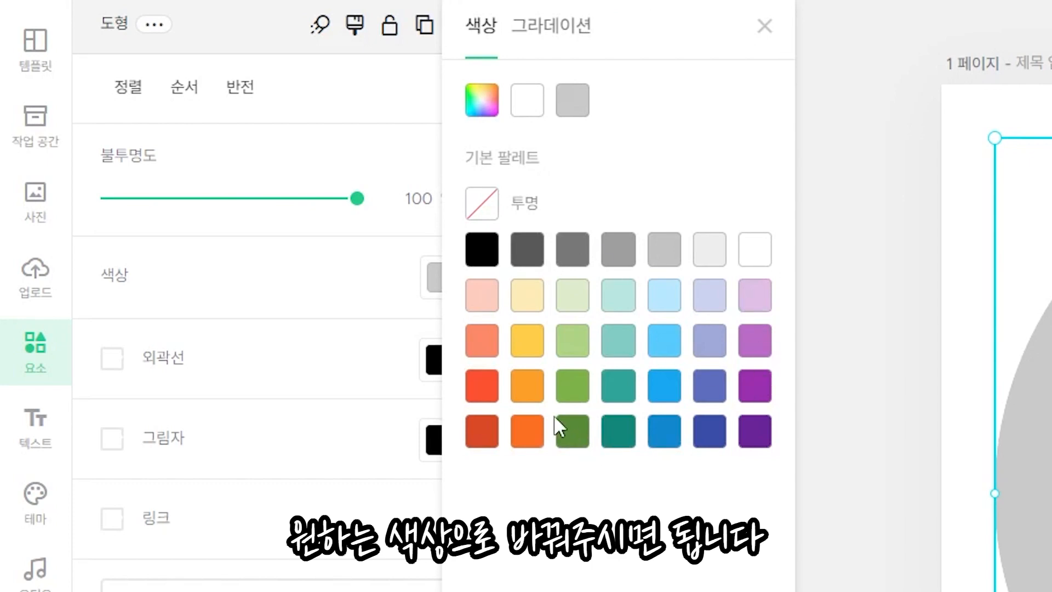
left_click(523, 344)
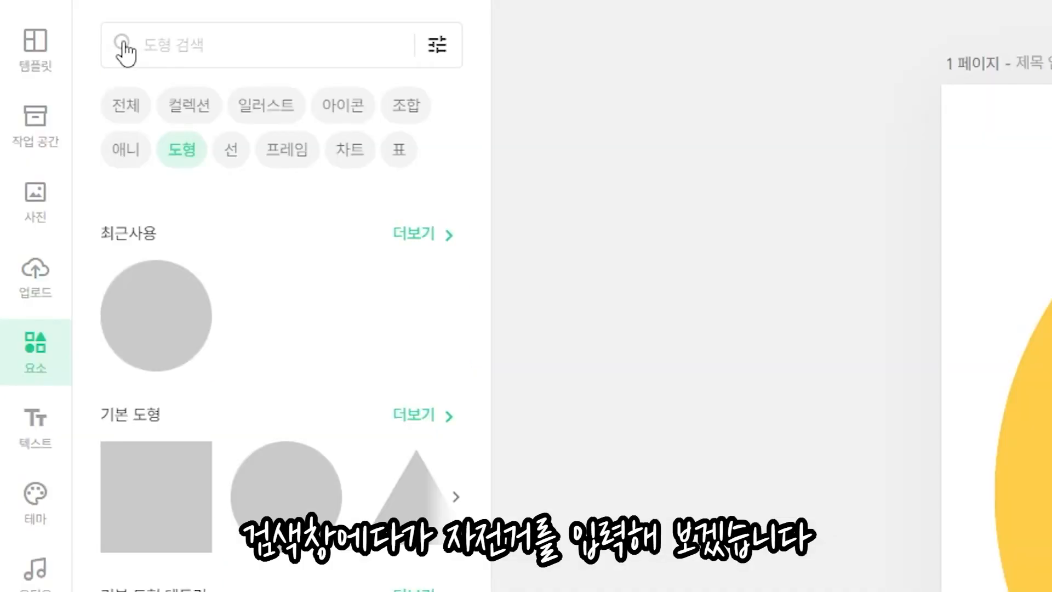
Search all element types for "자전거" and add the non-premium bicycle illustration with one green and one yellow wheel.
left_click(92, 112)
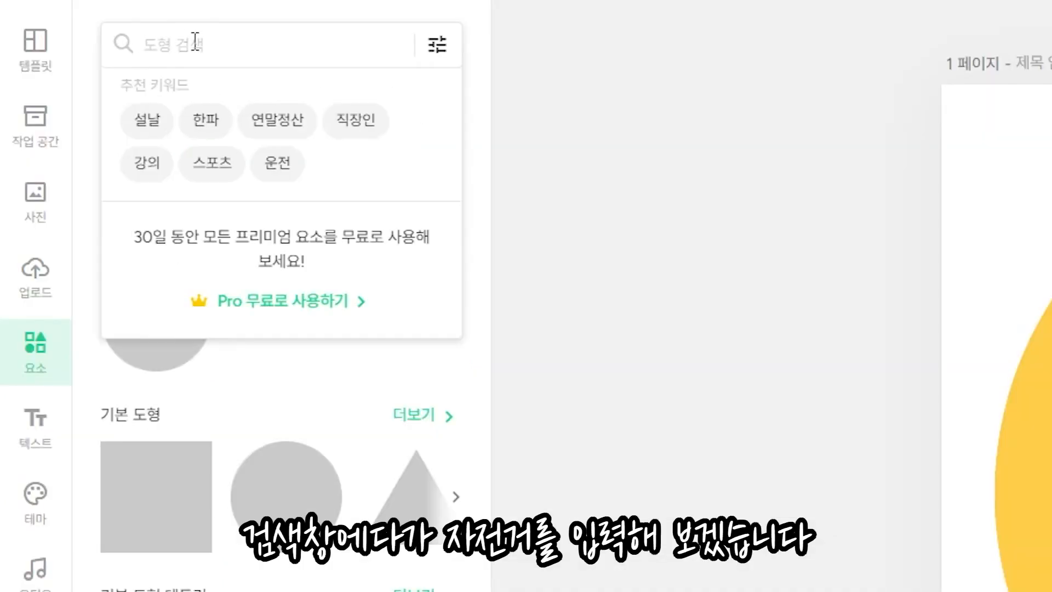
type("자전거")
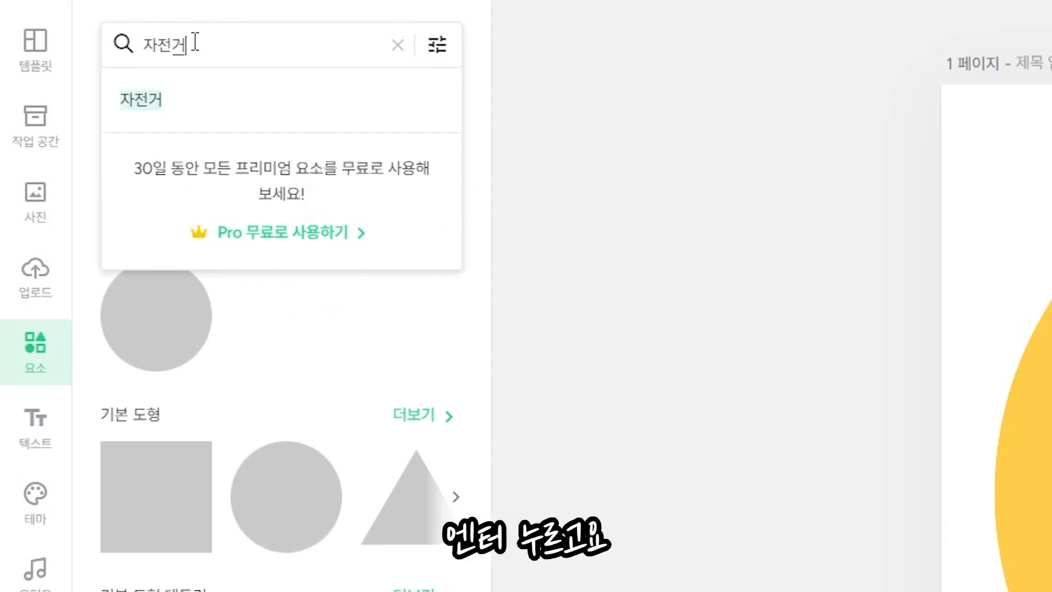
key("Return")
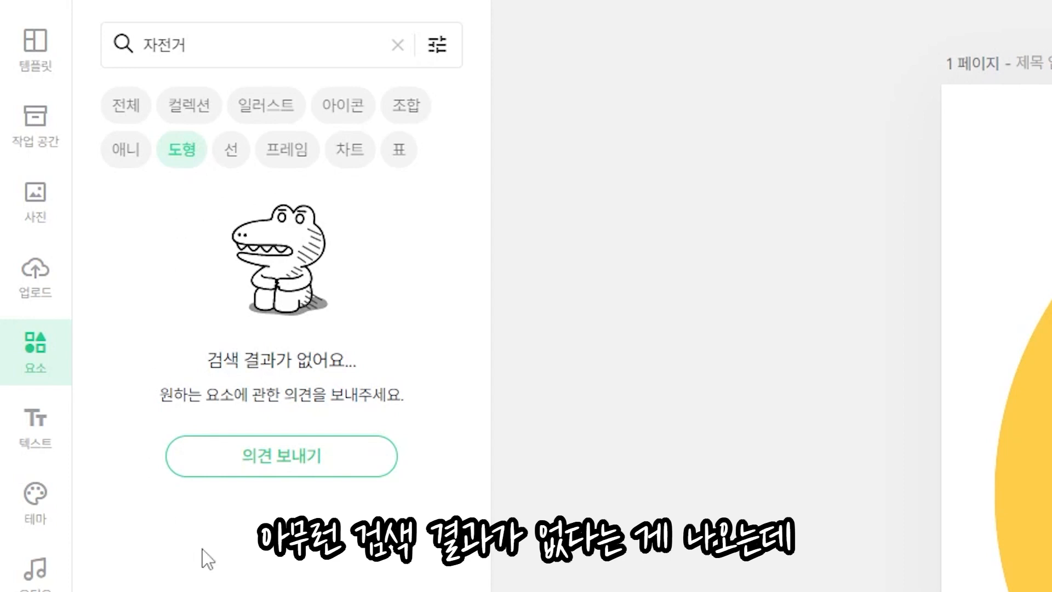
left_click(111, 108)
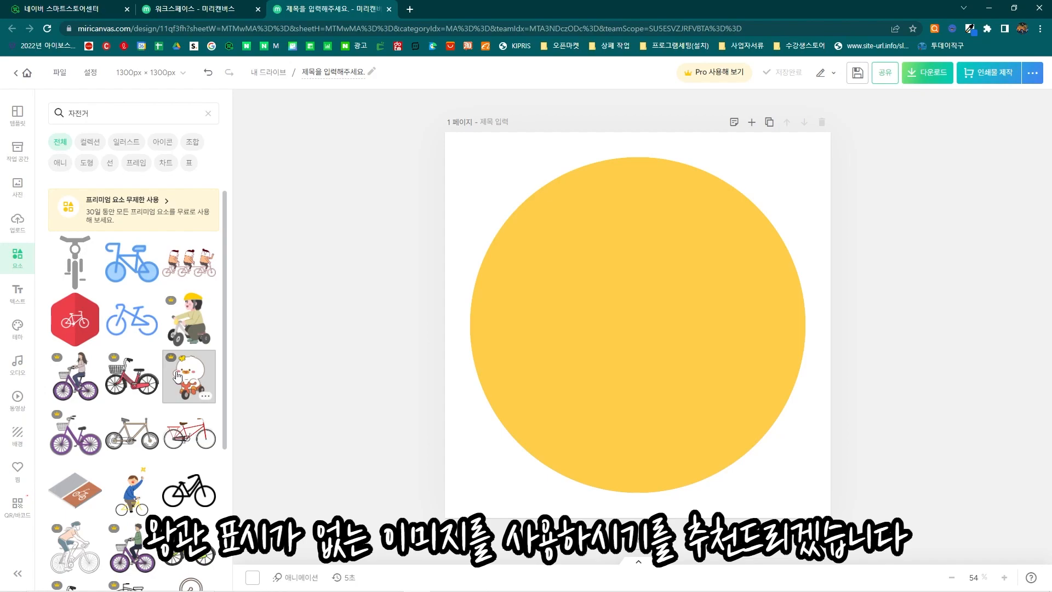
scroll(181, 340, "down", 5)
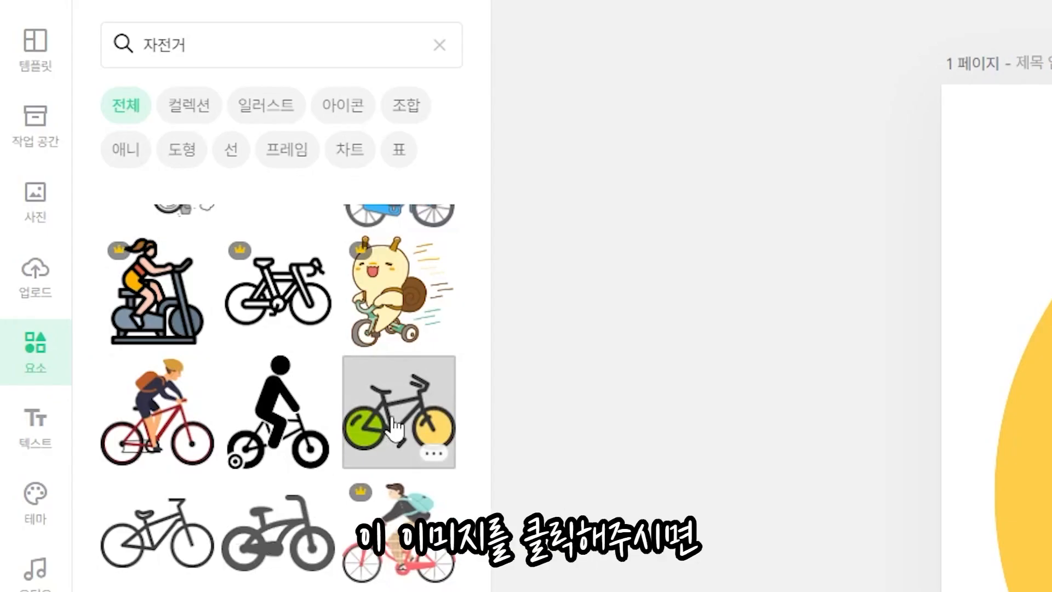
left_click(393, 427)
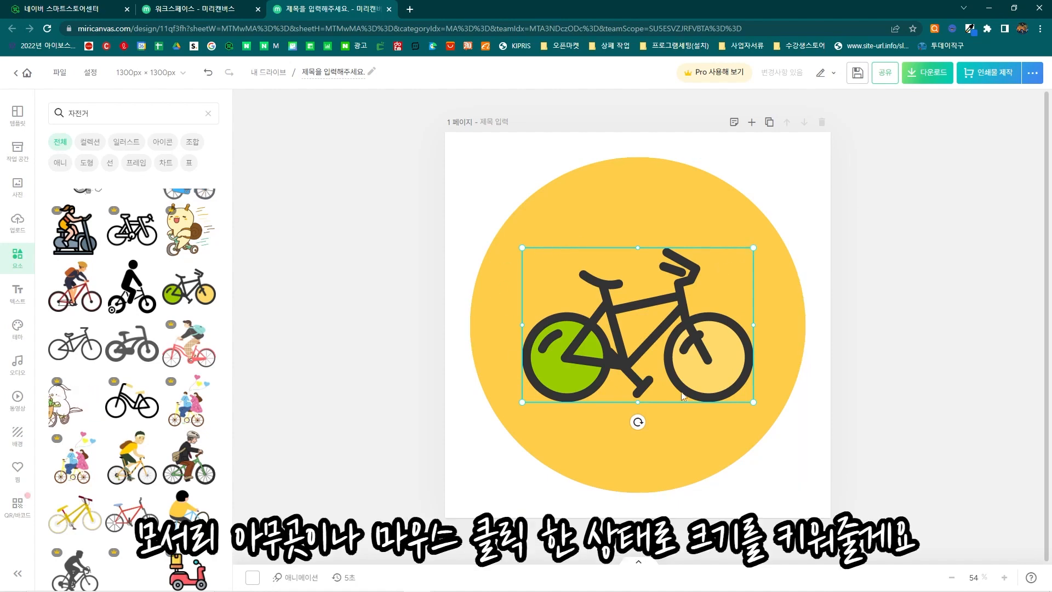
Enlarge the bicycle illustration to span most of the circle and move it up into the circle's upper part.
left_click_drag(750, 401, 777, 418)
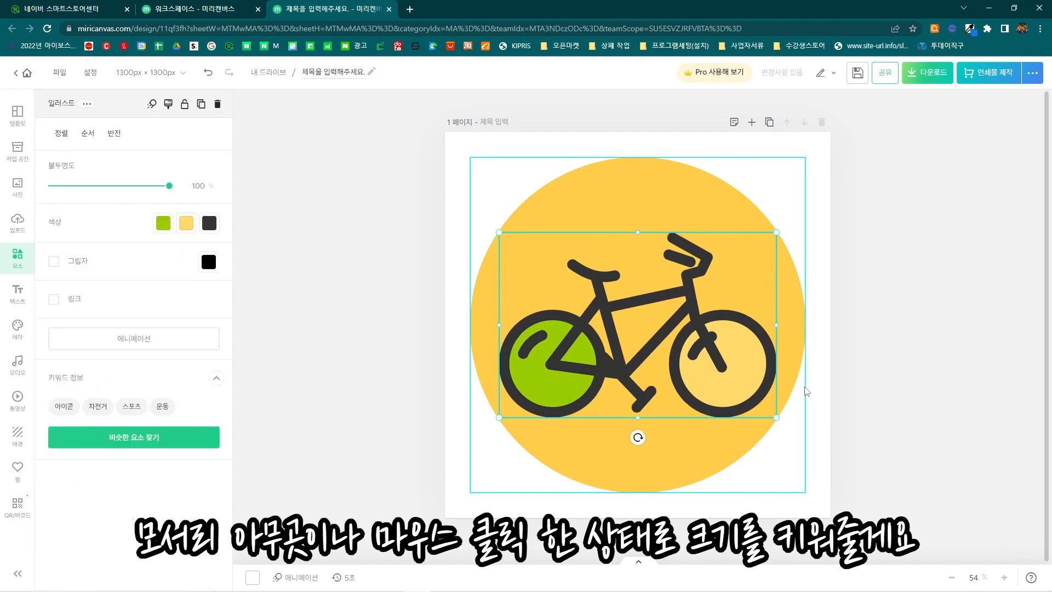
left_click_drag(686, 331, 682, 288)
left_click(903, 308)
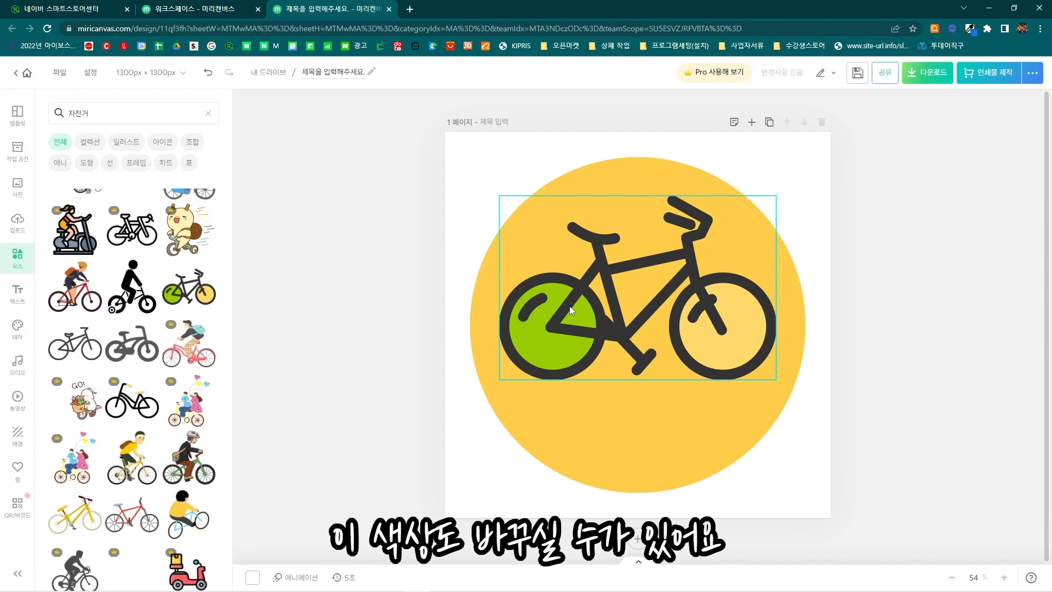
Recolour the bicycle's rear wheel to medium green #7DB249 and its front wheel to salmon.
left_click(591, 312)
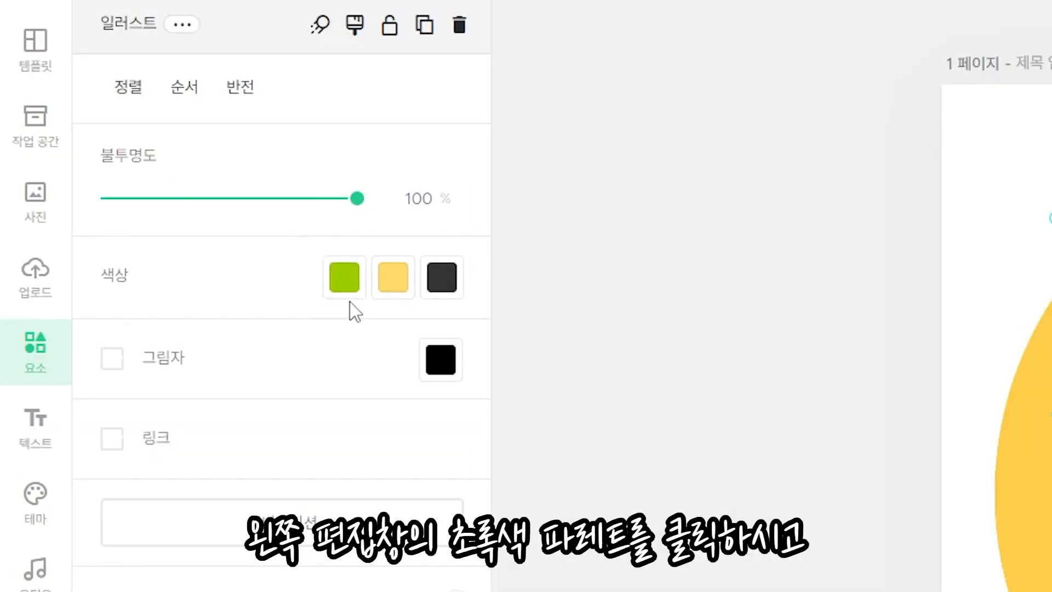
left_click(344, 279)
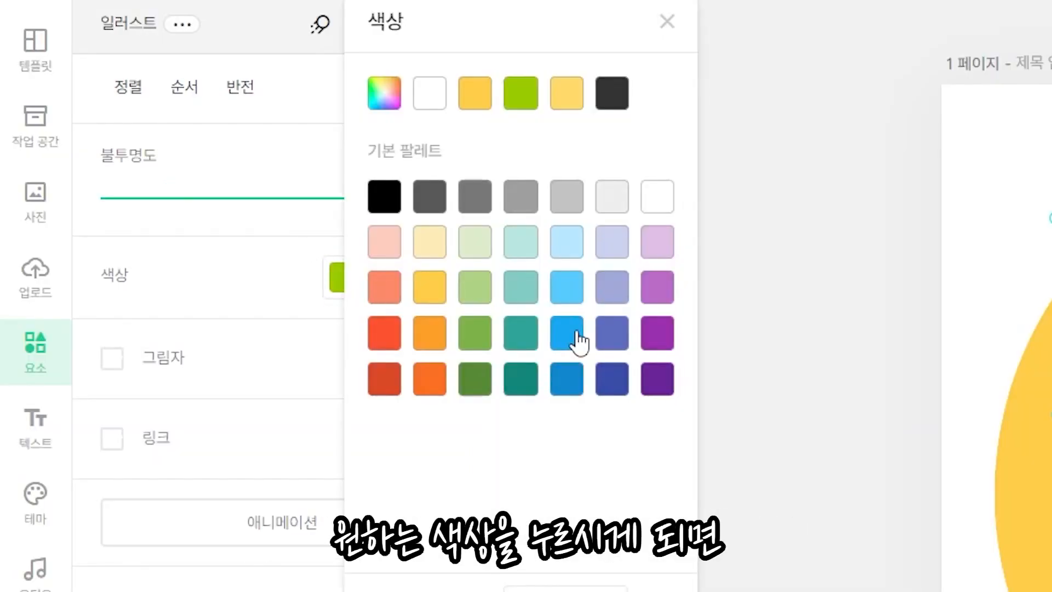
left_click(610, 333)
left_click(607, 290)
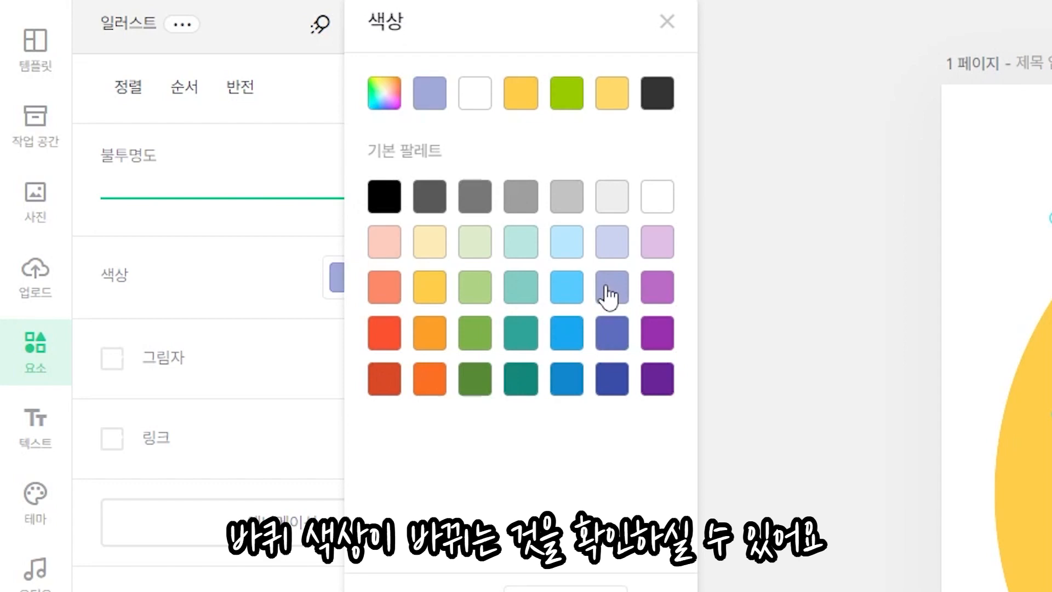
left_click(566, 288)
left_click(247, 233)
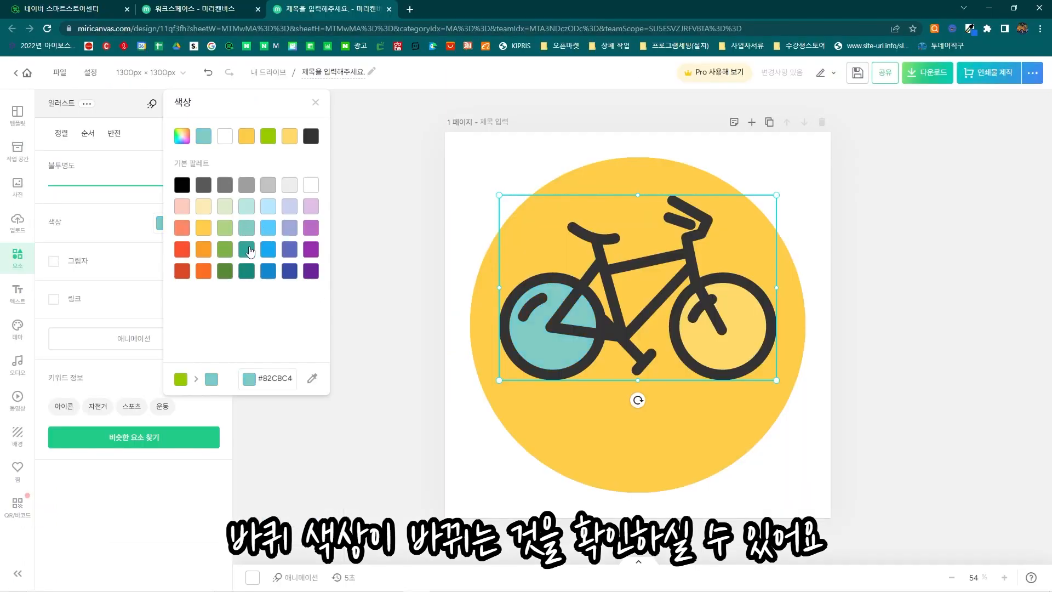
left_click(248, 250)
left_click(248, 270)
left_click(226, 251)
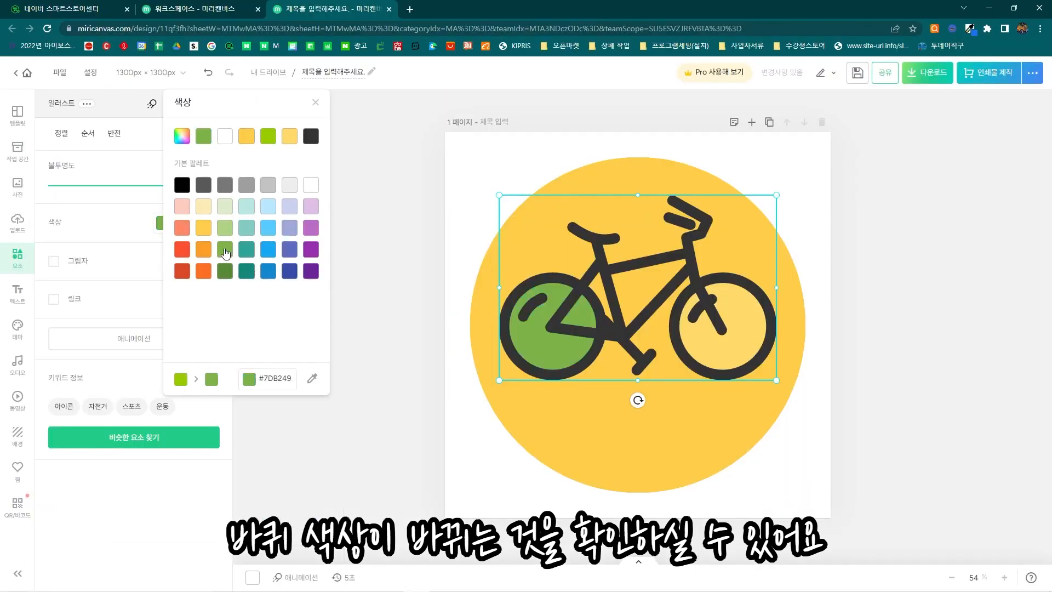
left_click(393, 319)
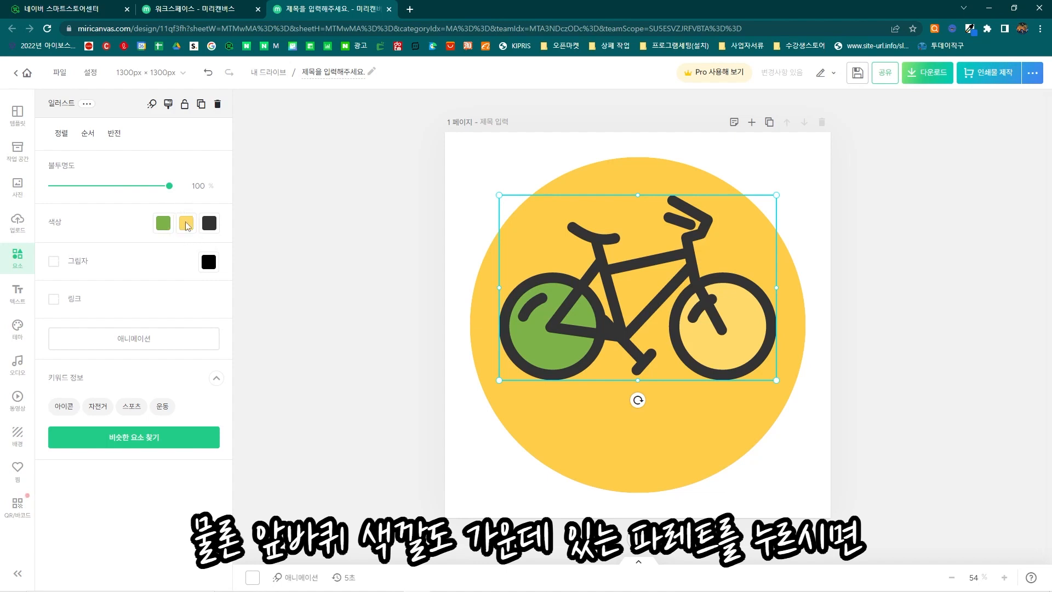
left_click(187, 225)
left_click(333, 186)
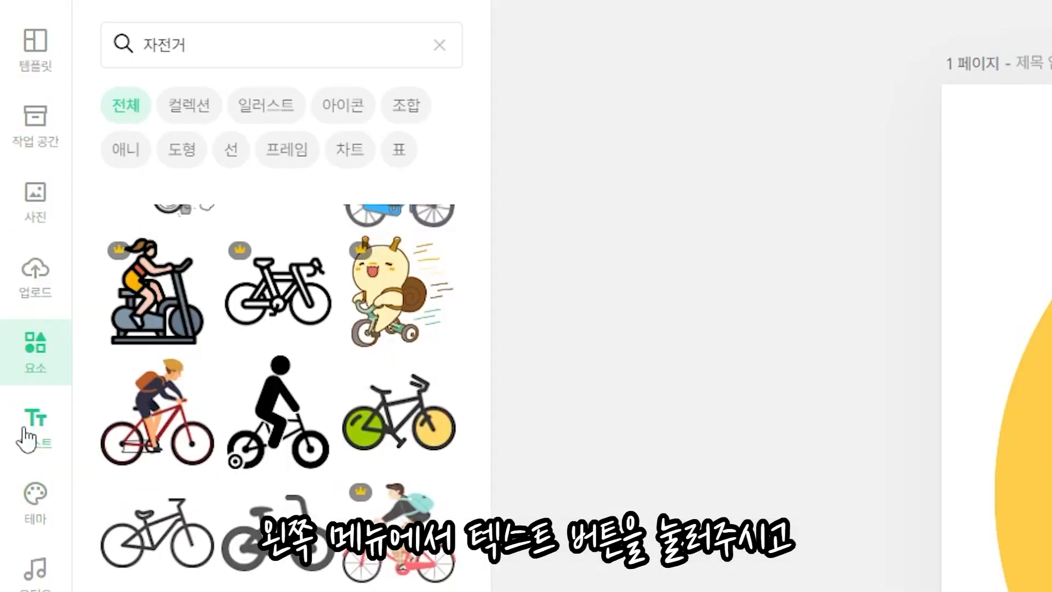
Add a title text box in the basic style (제목 텍스트 추가) over the bicycle.
left_click(26, 436)
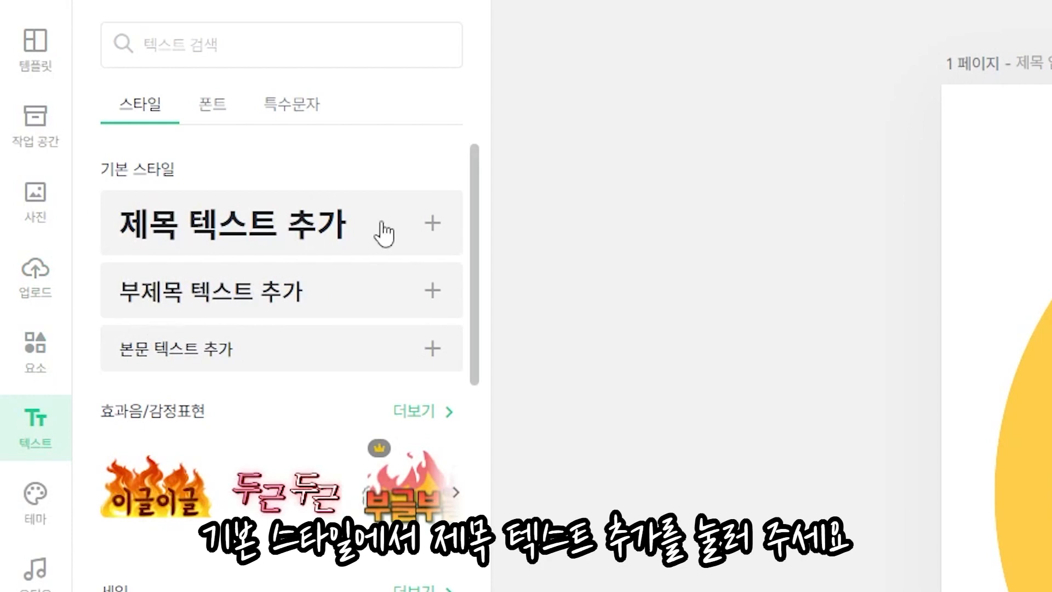
left_click(300, 228)
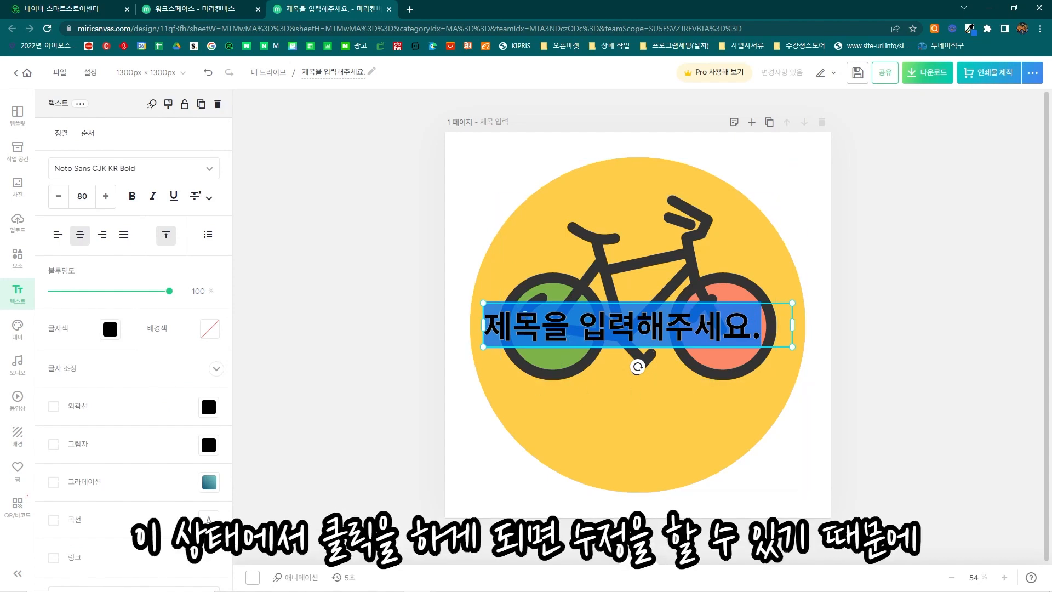
left_click(553, 325)
left_click_drag(553, 325, 636, 326)
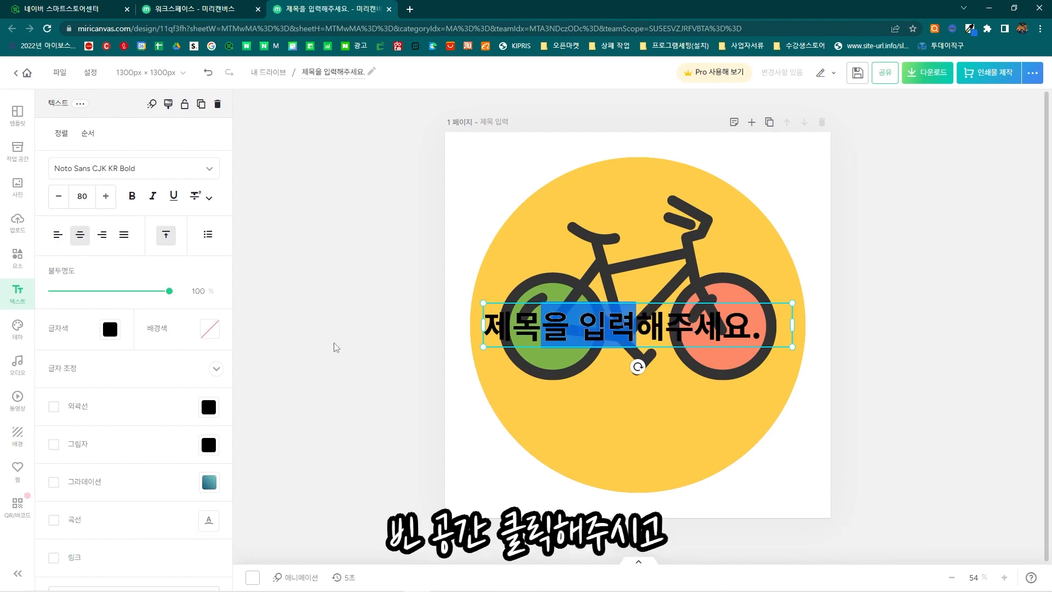
Move the title text box below the bicycle inside the circle and replace its text with "됨됨".
left_click(357, 307)
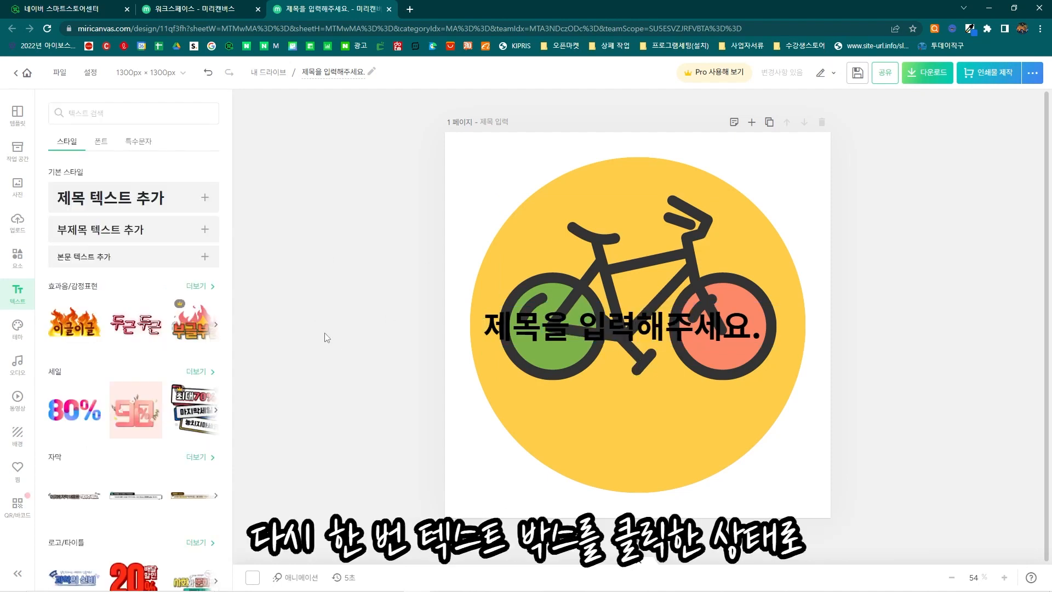
left_click(531, 327)
left_click_drag(539, 323, 556, 426)
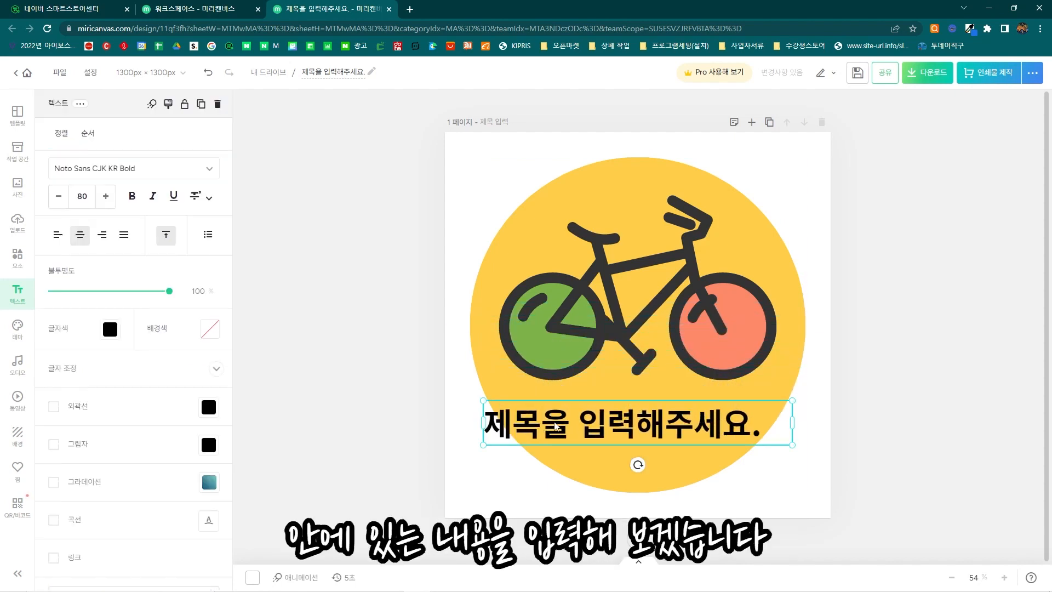
double_click(554, 425)
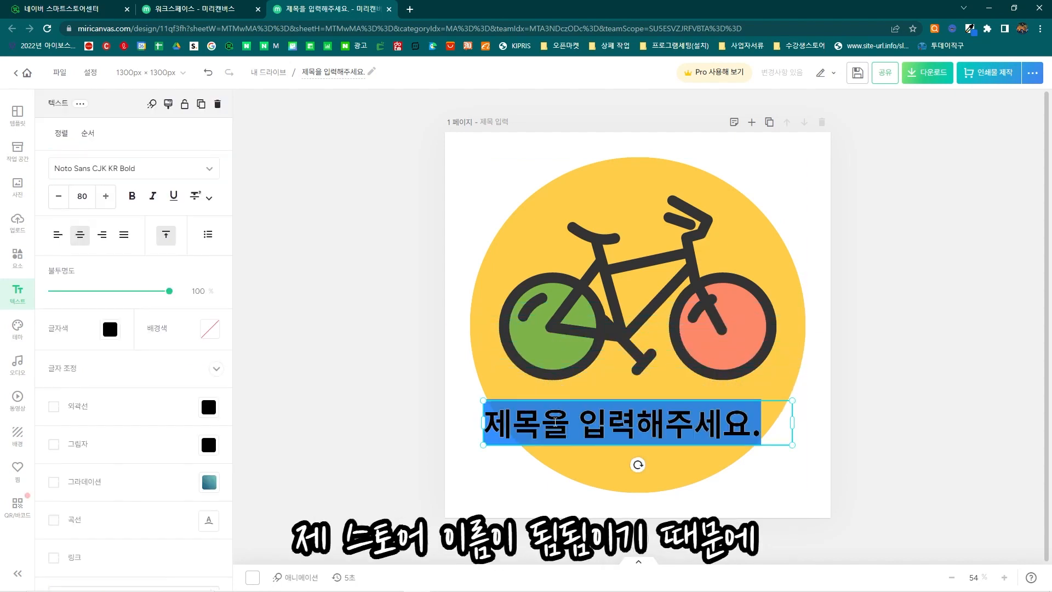
type("됨됨")
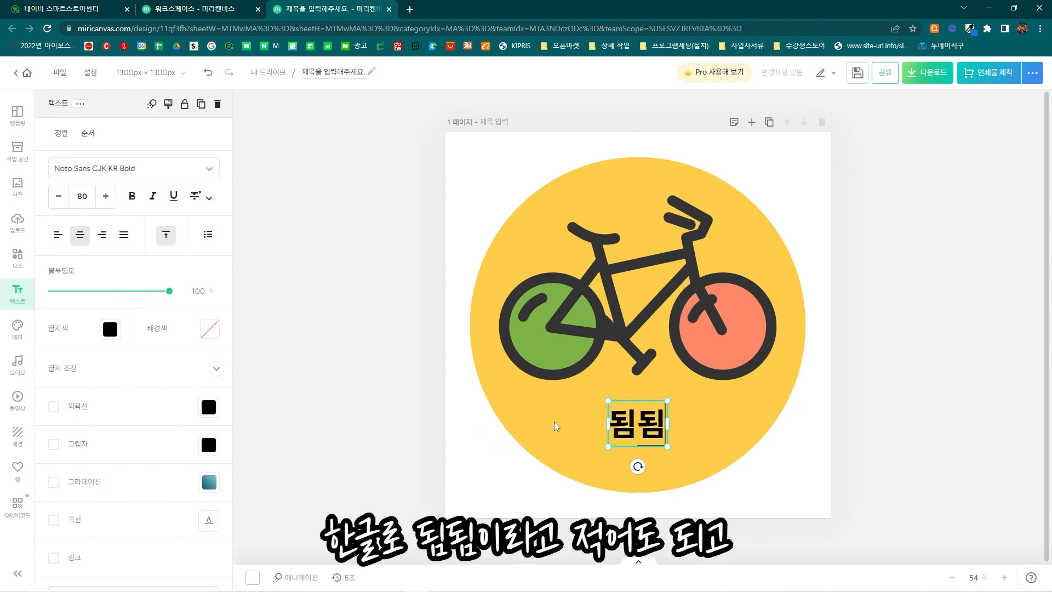
Try a second line reading "DOEMDOEM" beneath "됨됨" in the text box, and remove it again.
key("Return")
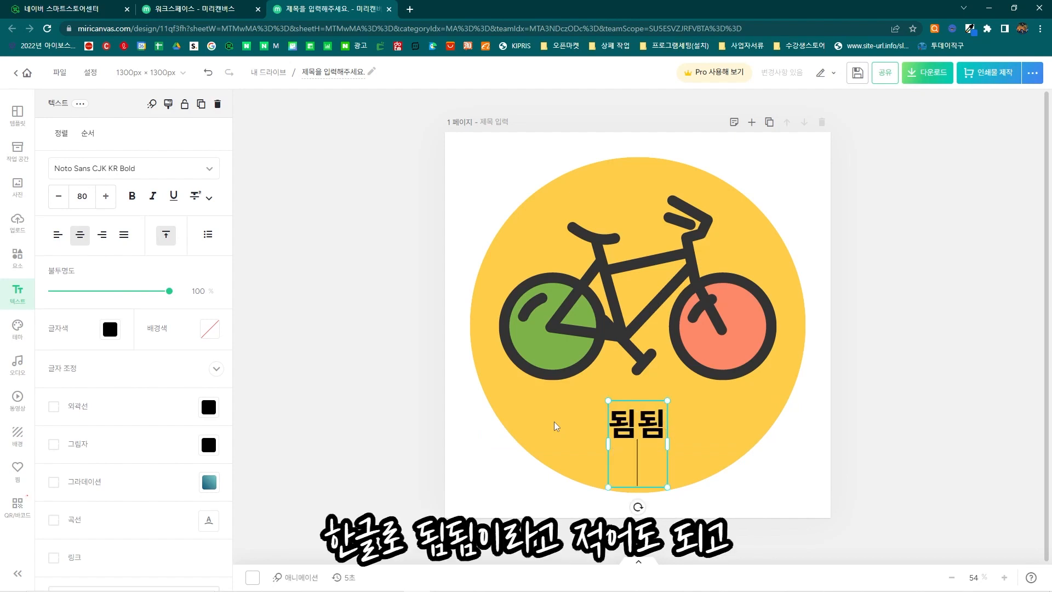
type("DOEMDOEM")
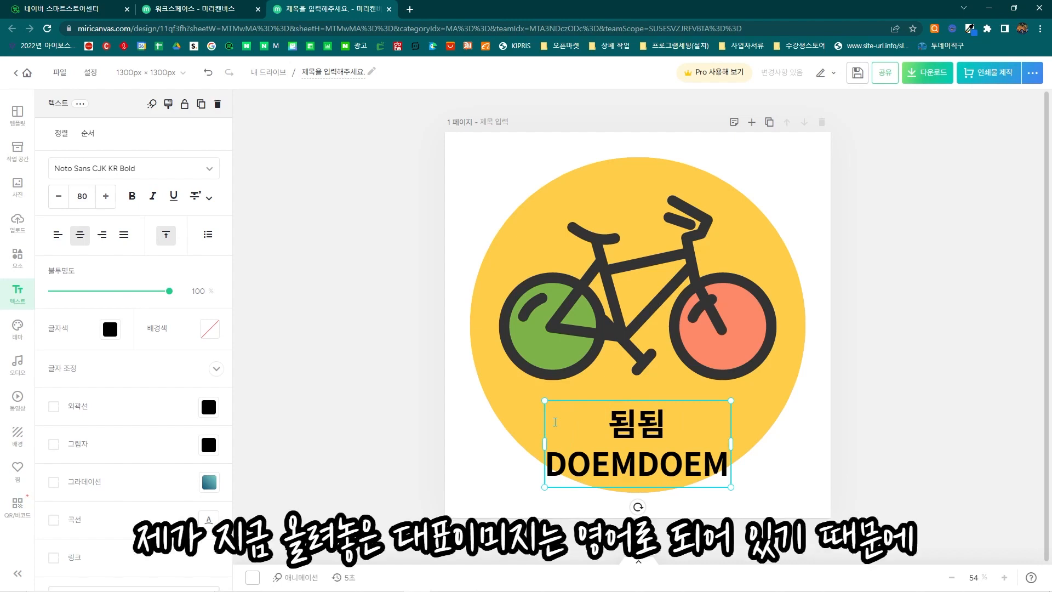
key("Up")
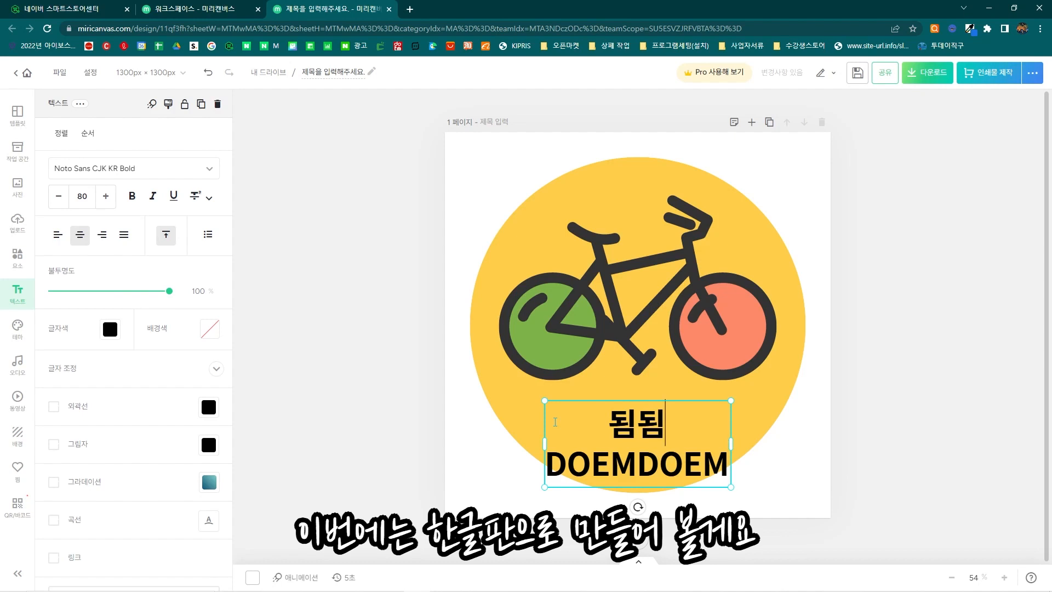
key("shift+Down")
key("BackSpace")
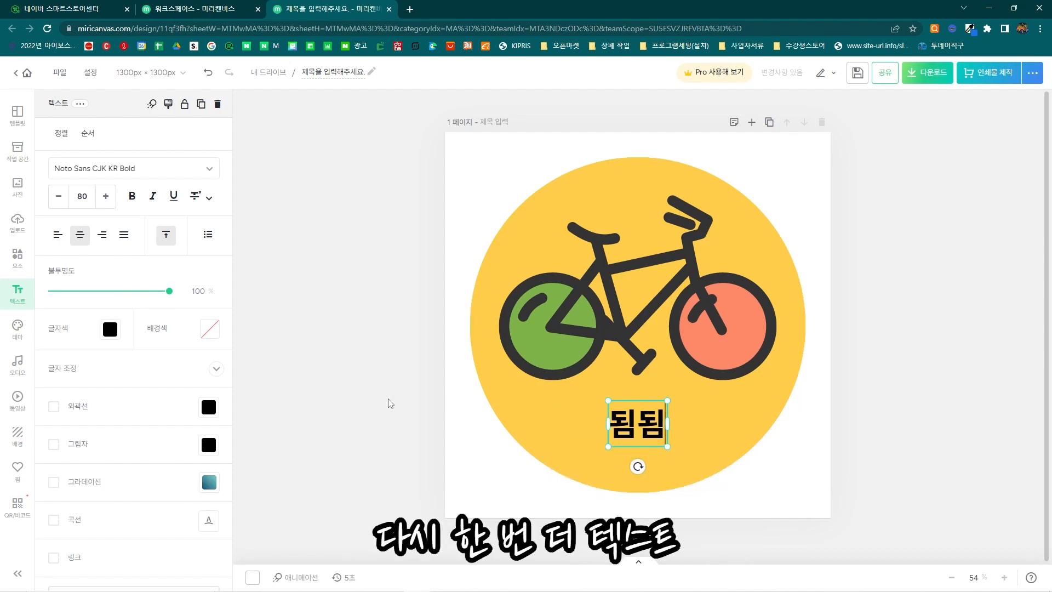
Adjust the "됨됨" text's position under the bicycle and enlarge it from its centre to about size 153.2.
left_click(381, 331)
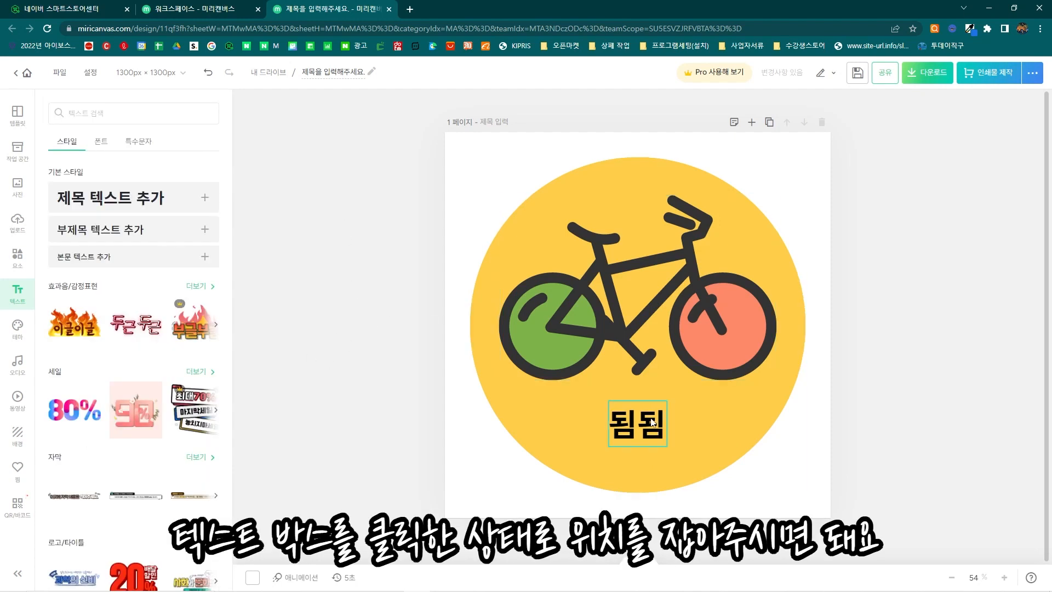
mouse_move(647, 429)
left_mouse_down()
mouse_move(645, 418)
mouse_move(619, 438)
mouse_move(682, 419)
mouse_move(643, 433)
mouse_move(638, 447)
mouse_move(671, 386)
mouse_move(643, 405)
mouse_move(647, 430)
left_mouse_up()
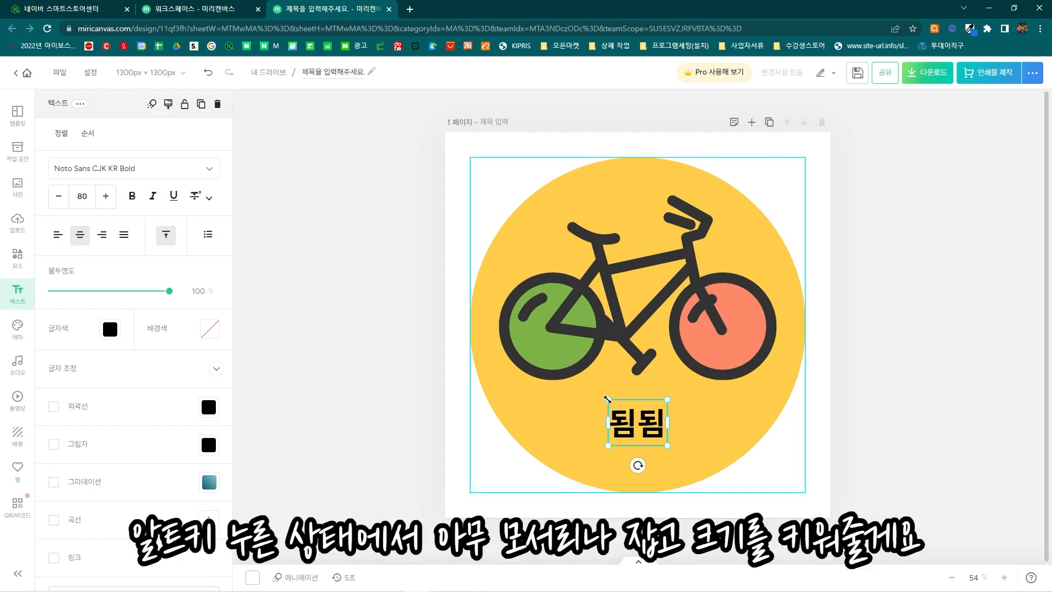
left_click_drag(667, 445, 698, 460)
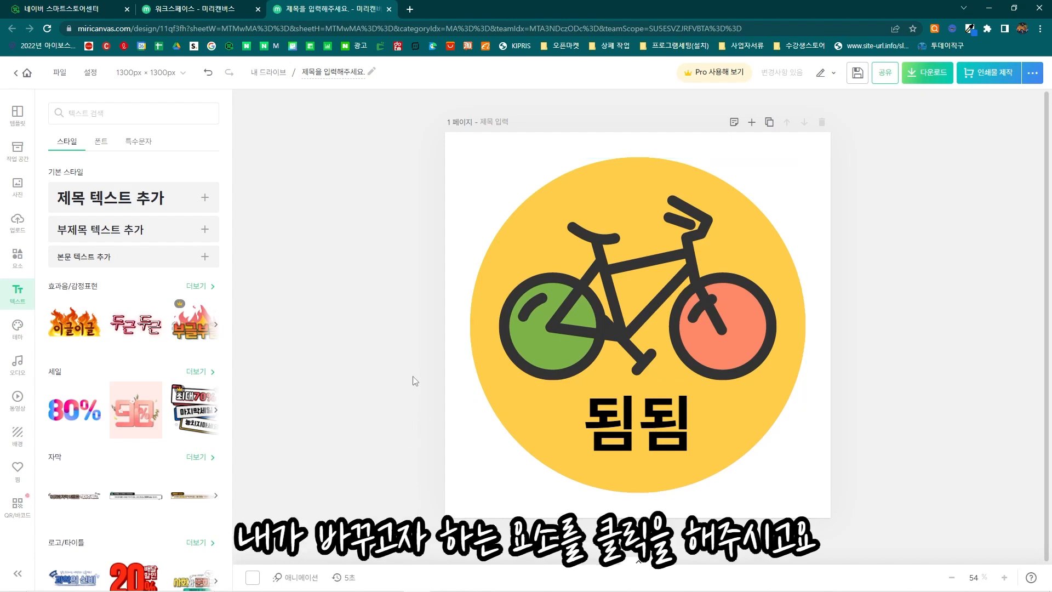
Recolour the "됨됨" text with the dark grey #333333 sampled from the bicycle frame.
left_click(622, 435)
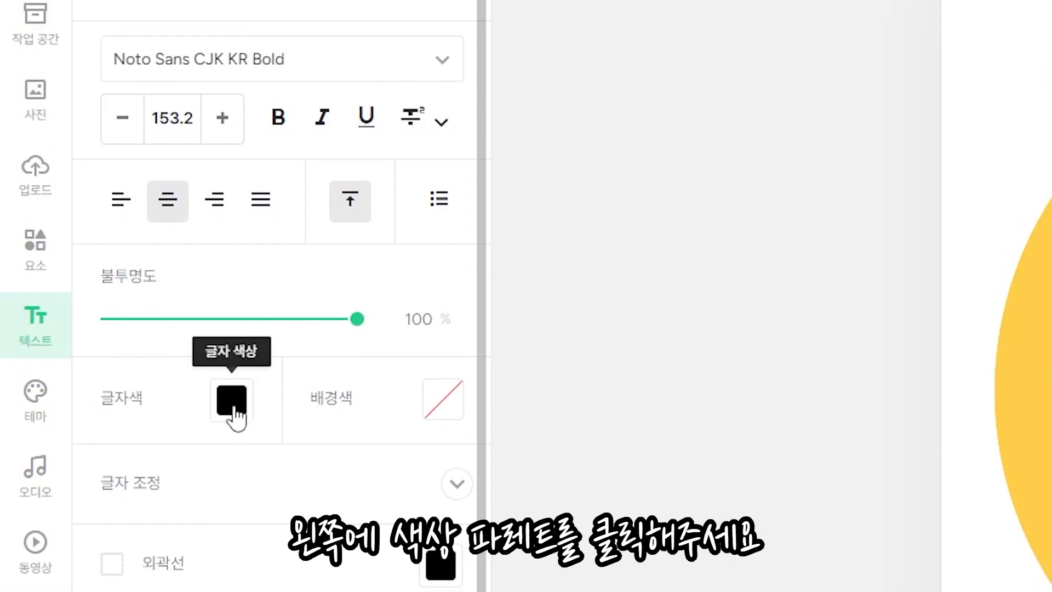
left_click(234, 410)
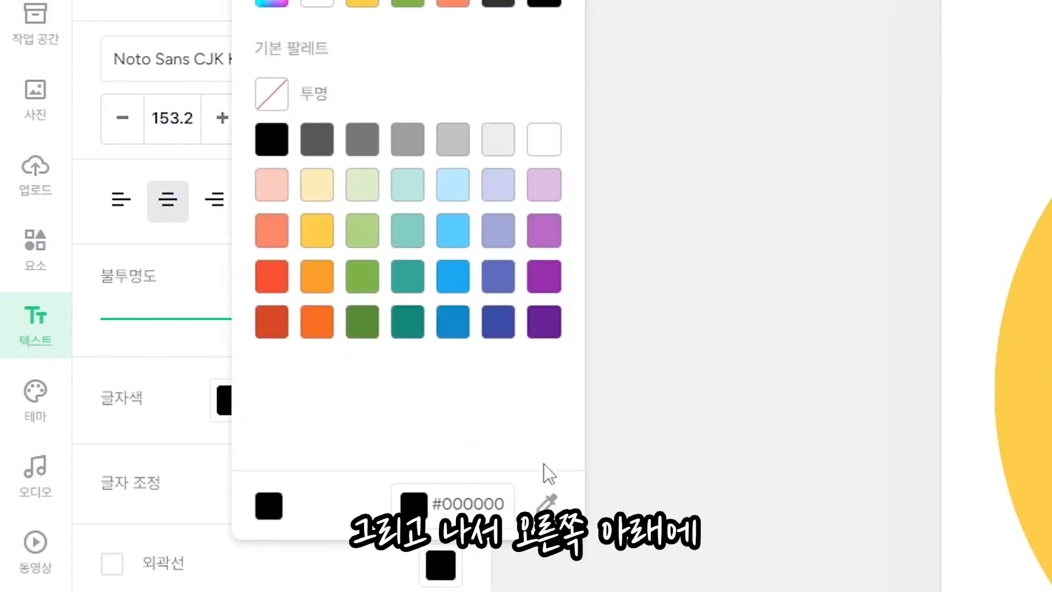
left_click(547, 507)
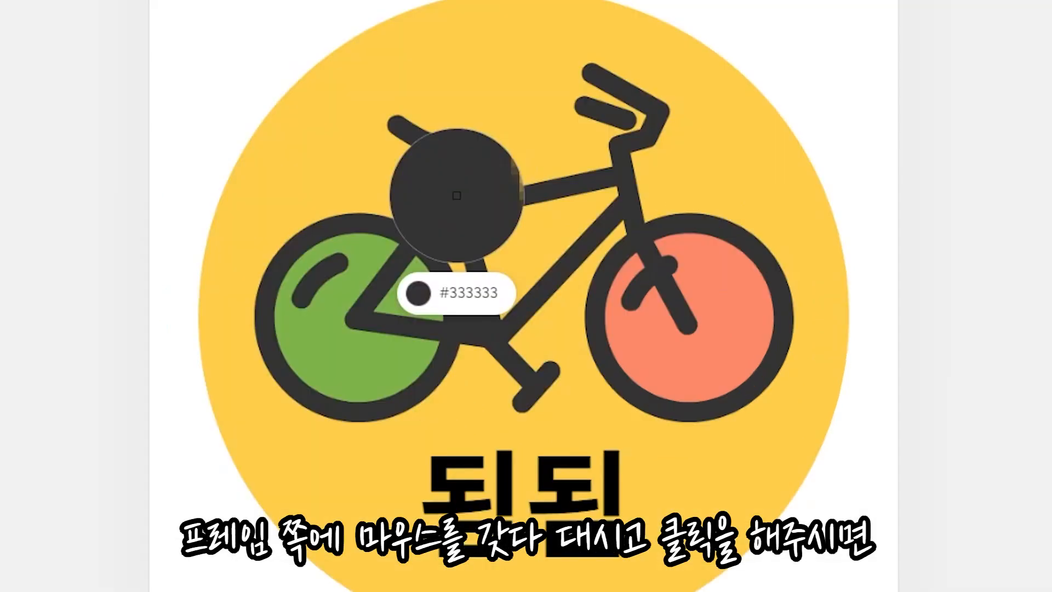
left_click(457, 195)
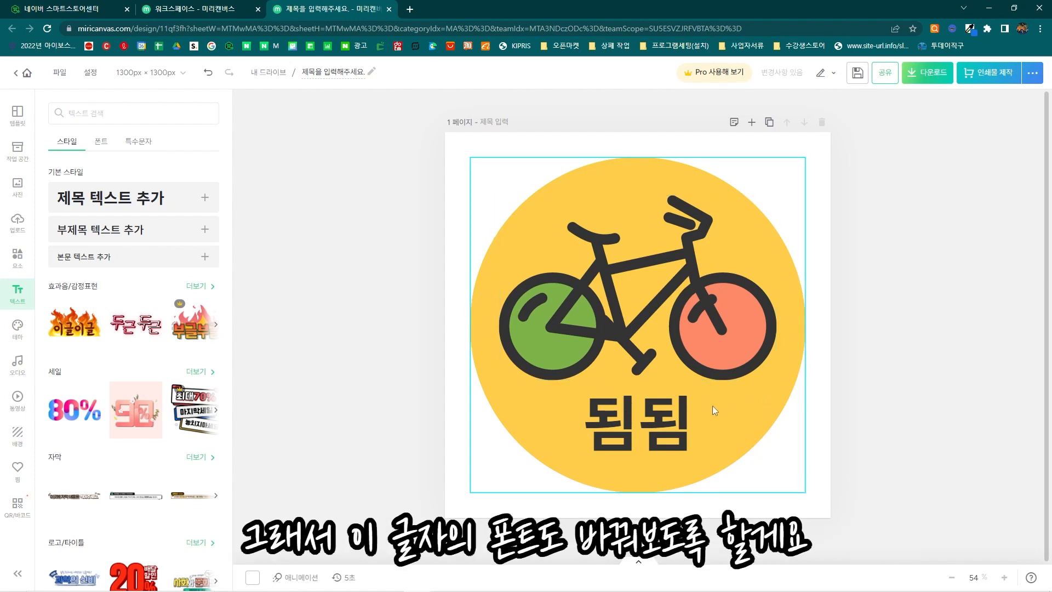
Change the font of the "됨됨" text to HS유지체 from the handwriting (손글씨) category.
left_click(654, 423)
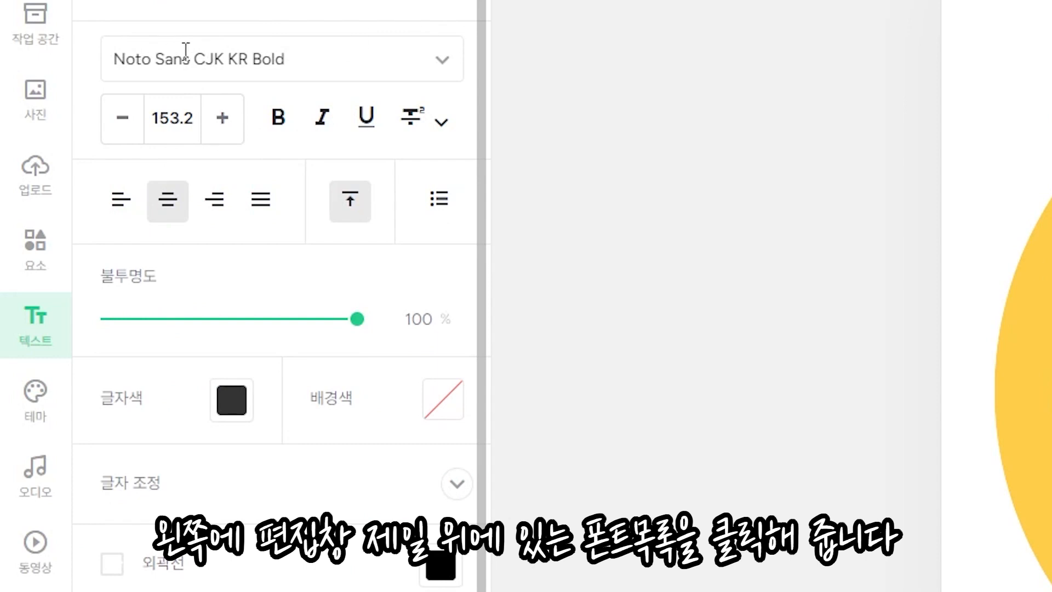
left_click(438, 61)
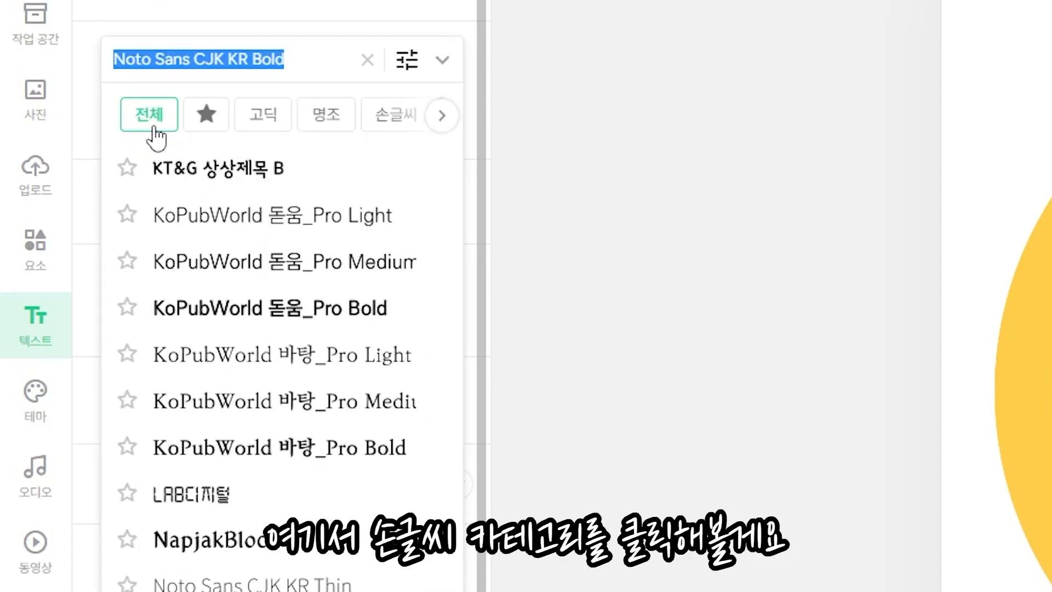
left_click(390, 127)
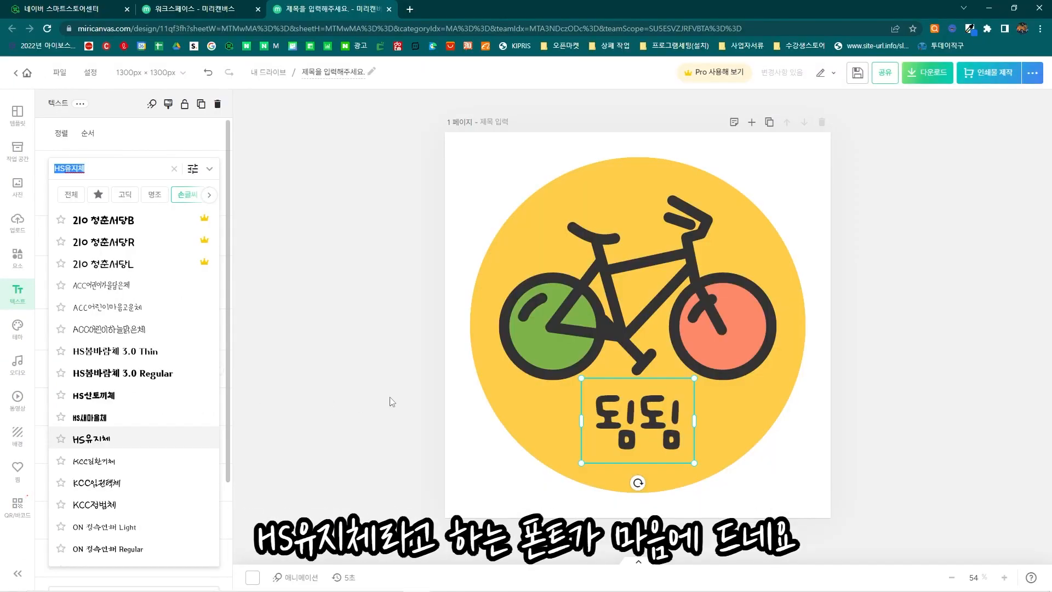
left_click(665, 376)
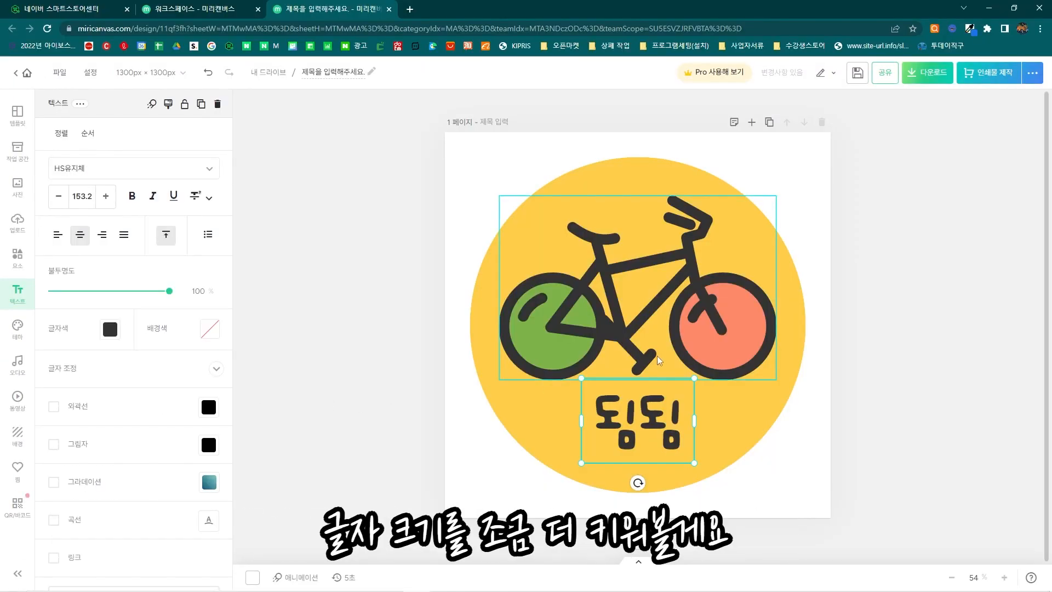
Enlarge the "됨됨" text to about size 209.3, placed slightly lower under the bicycle, and make it bold.
left_click_drag(694, 377, 720, 363)
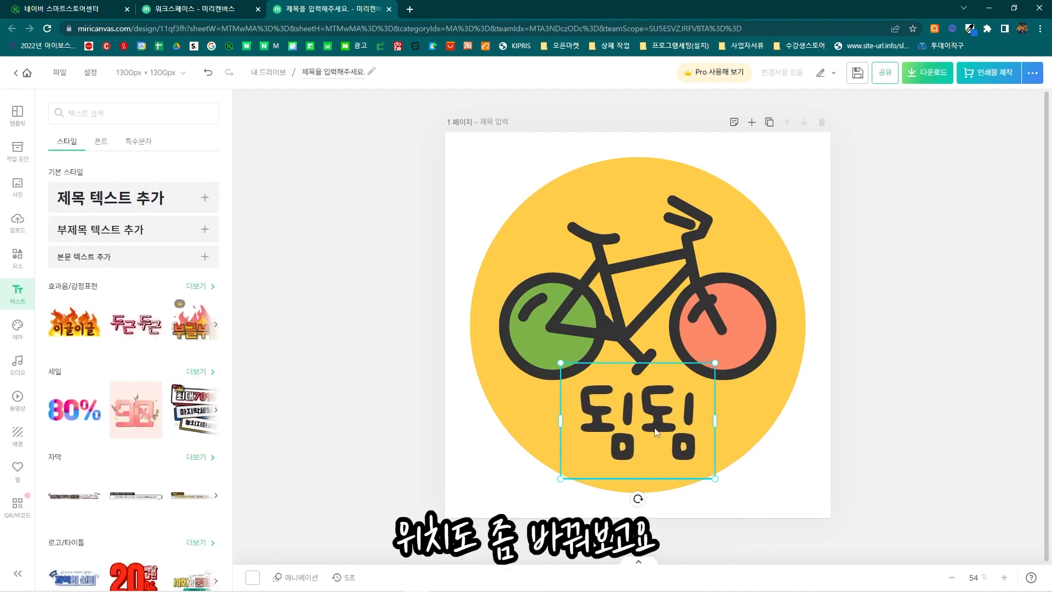
left_click_drag(658, 433, 658, 444)
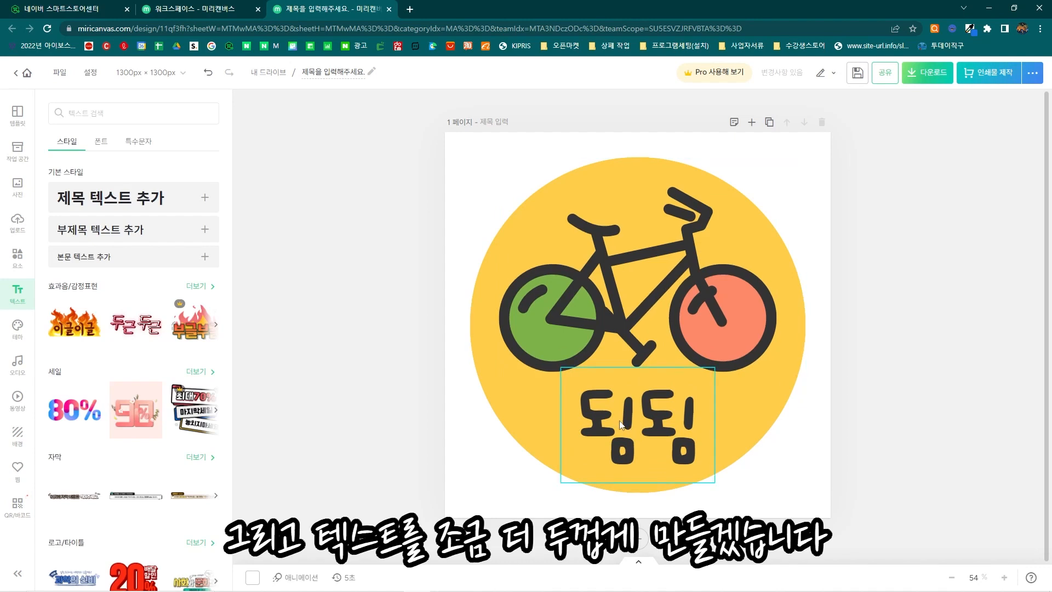
left_click(621, 425)
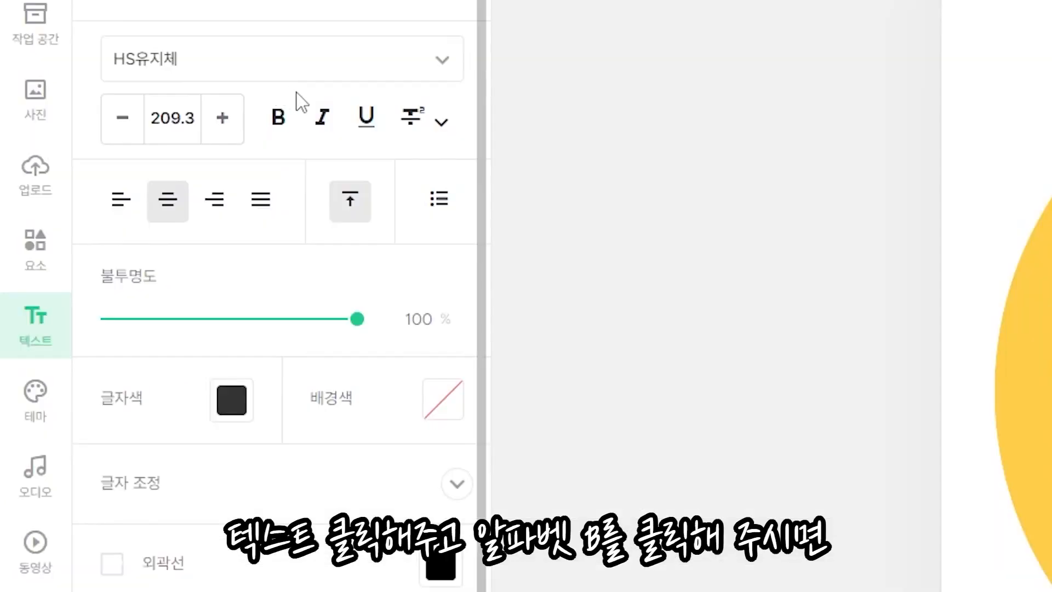
left_click(278, 128)
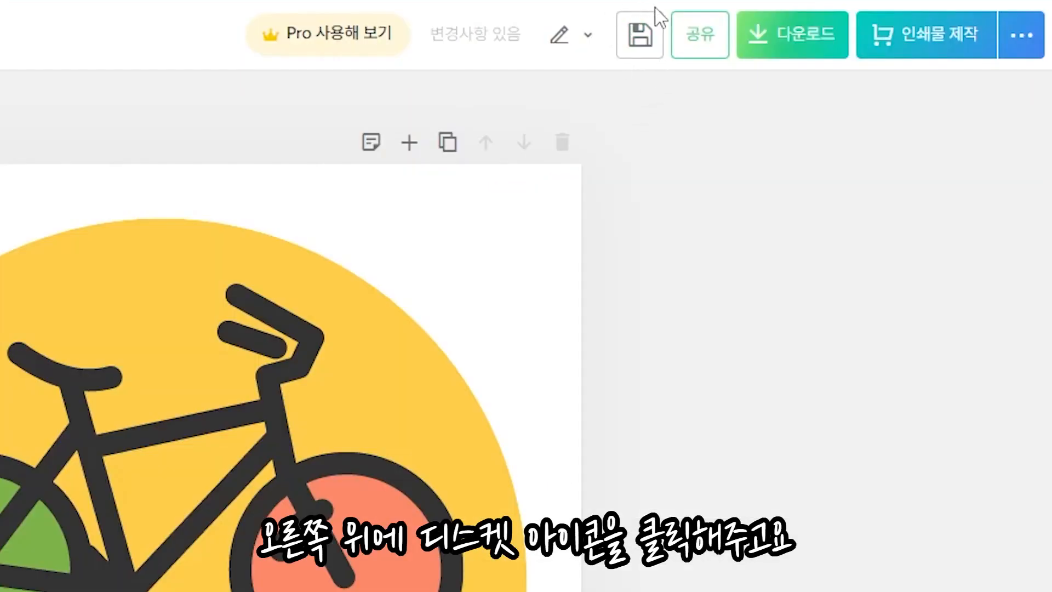
Save the design and download it for web as a JPG using the quick download (빠른 다운로드).
left_click(631, 26)
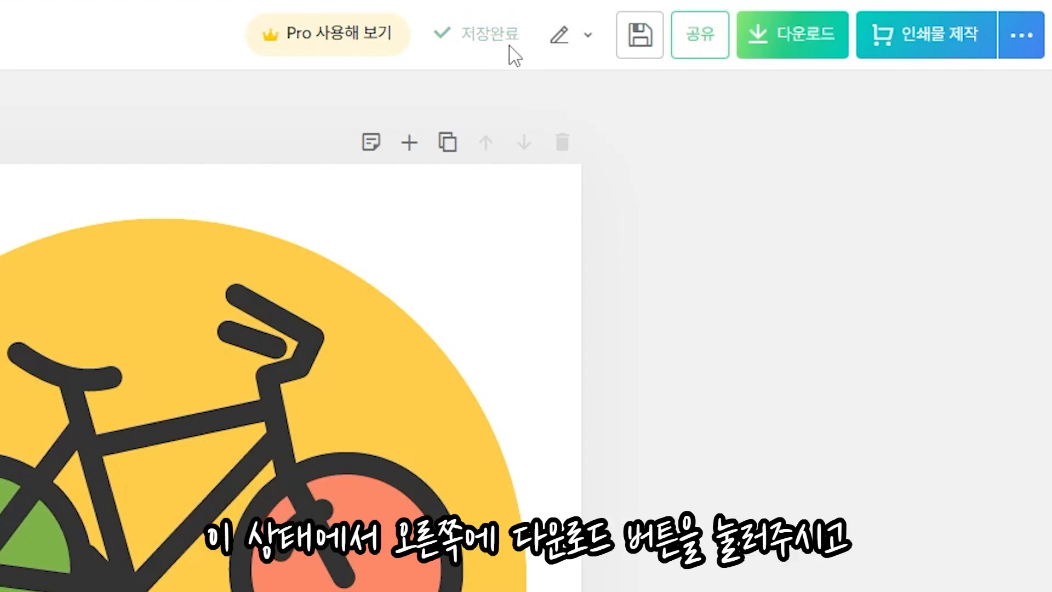
left_click(798, 43)
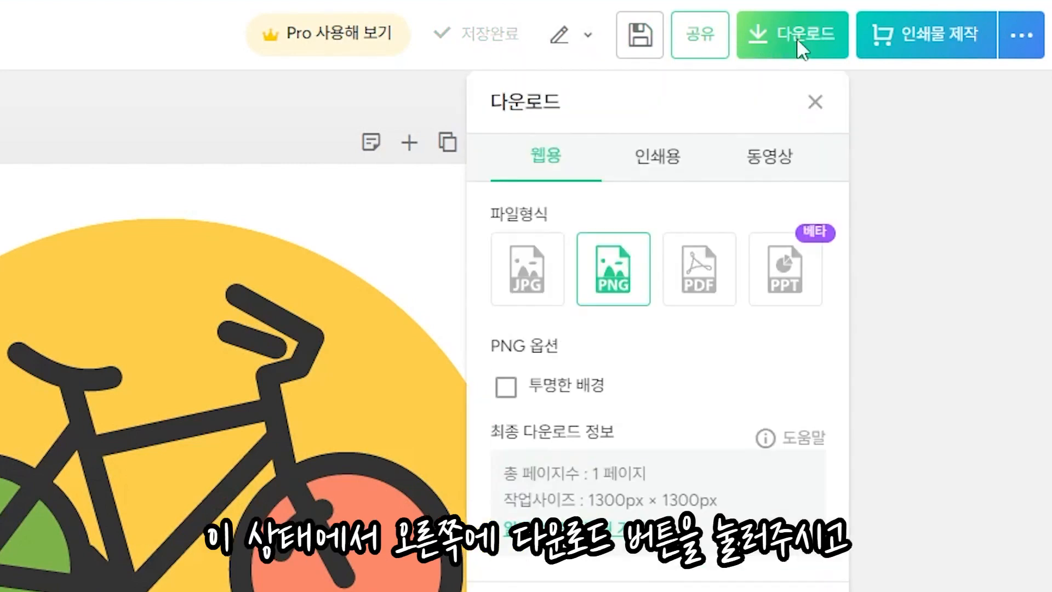
left_click(529, 282)
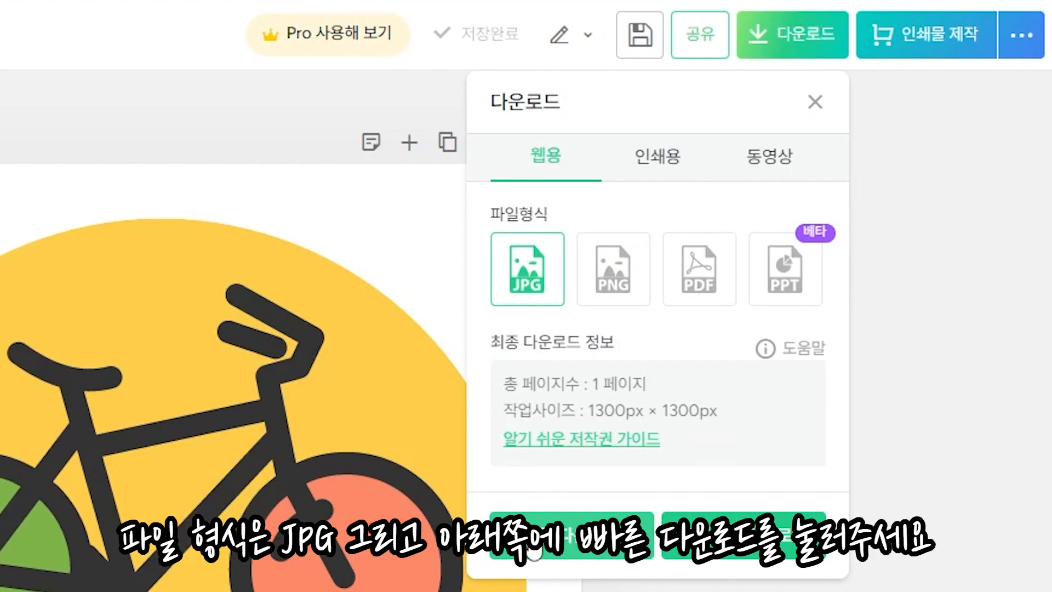
left_click(534, 553)
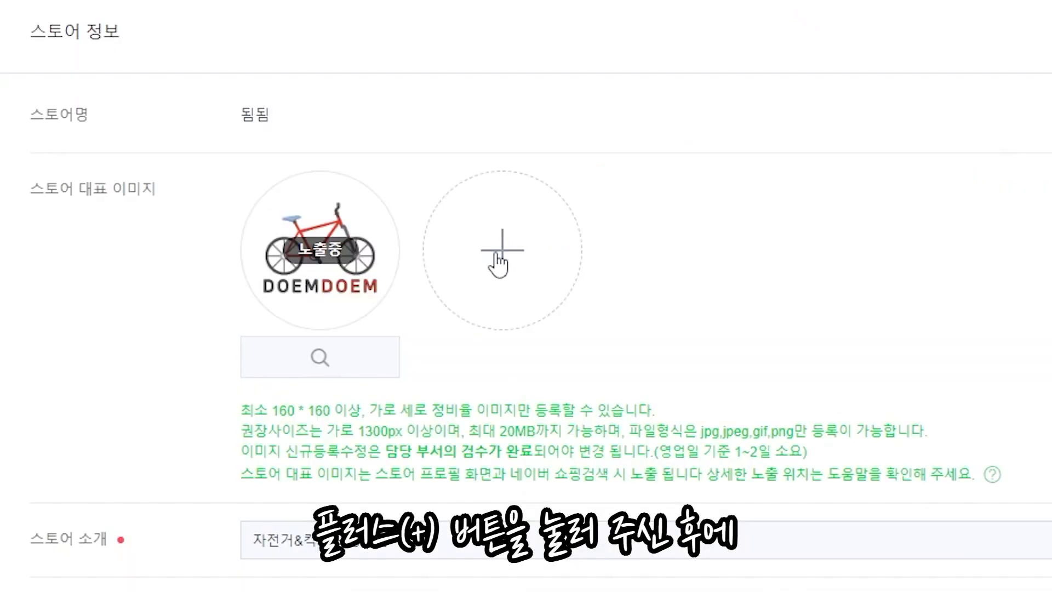
Switch to Naver Smart Store Center and upload 스토어대표이미지.jpg from the computer as a new store representative image.
left_click(496, 252)
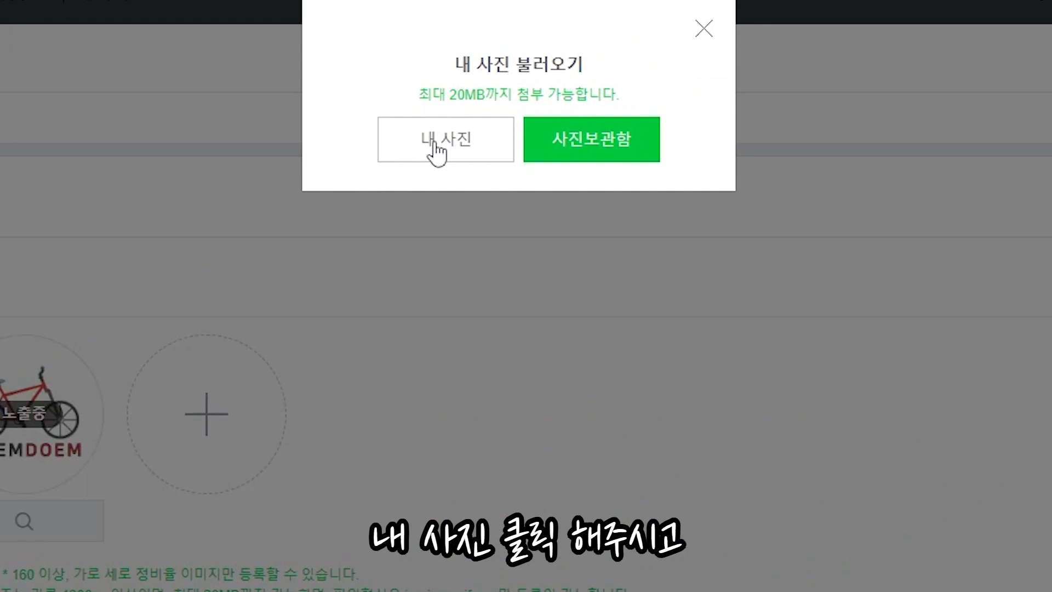
left_click(433, 143)
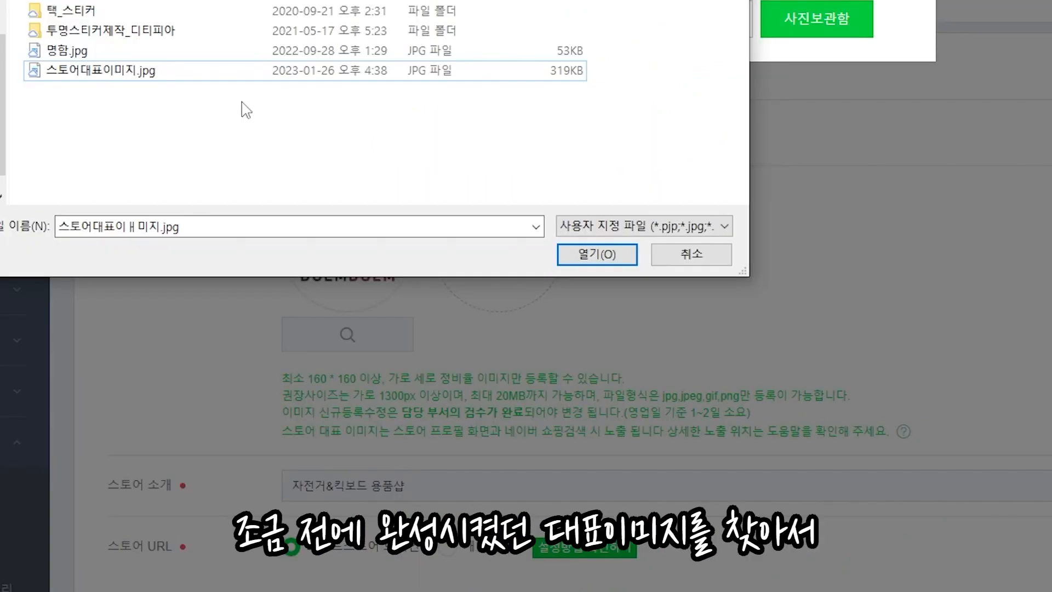
double_click(127, 71)
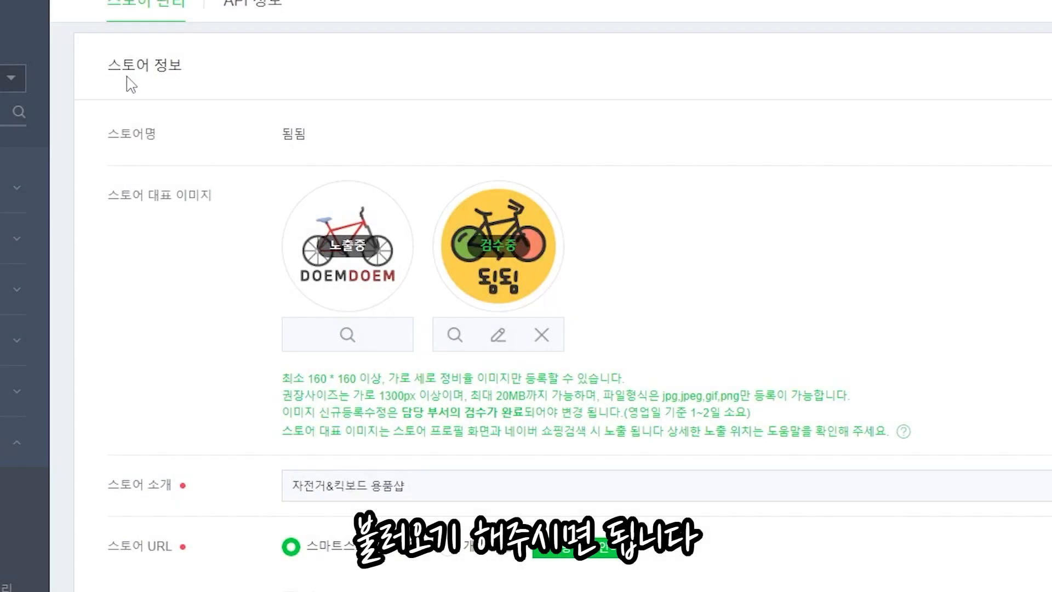